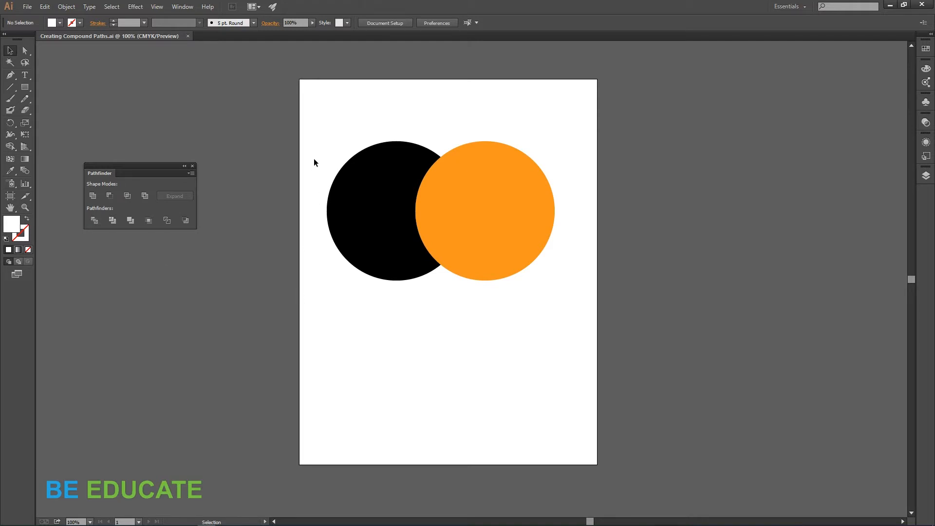
Step: Select both overlapping circles and apply the Pathfinder Divide operation to them
{"action": "left_click_drag", "start_coordinate": [316, 113], "coordinate": [566, 305]}
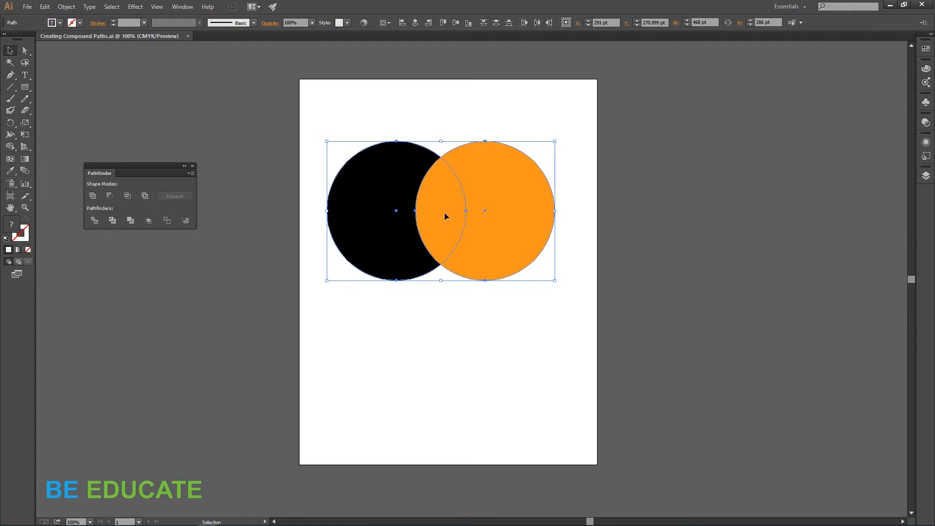
{"action": "left_click", "coordinate": [95, 224]}
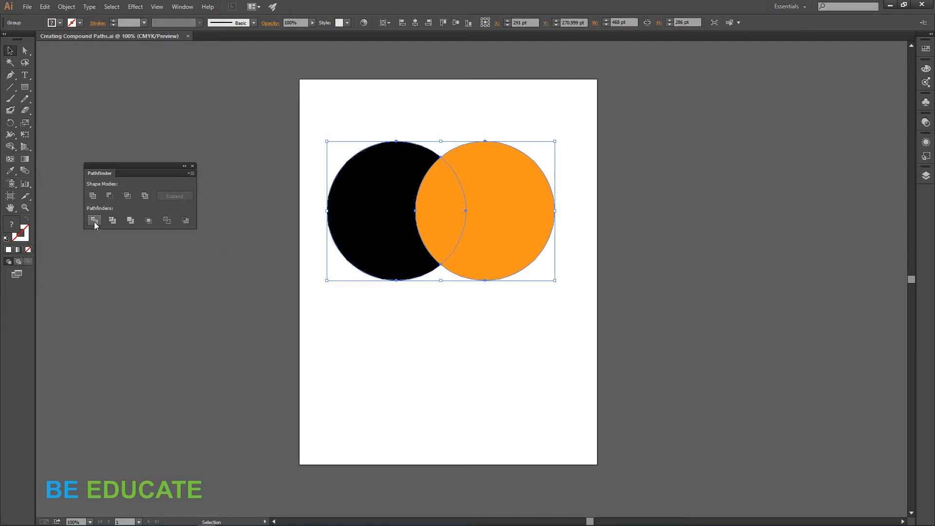
Step: Inside the divided group, pull the orange crescent to the right and the black crescent to the left to separate the pieces
{"action": "left_click", "coordinate": [442, 319]}
{"action": "double_click", "coordinate": [525, 214]}
{"action": "left_click_drag", "start_coordinate": [525, 217], "coordinate": [583, 217]}
{"action": "left_click", "coordinate": [387, 226]}
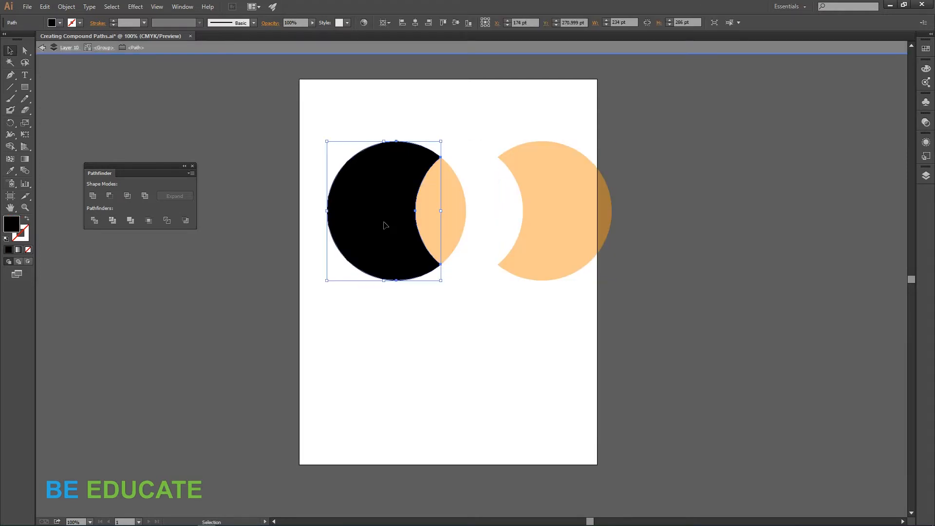
{"action": "left_click_drag", "start_coordinate": [387, 226], "coordinate": [340, 221]}
{"action": "double_click", "coordinate": [466, 312]}
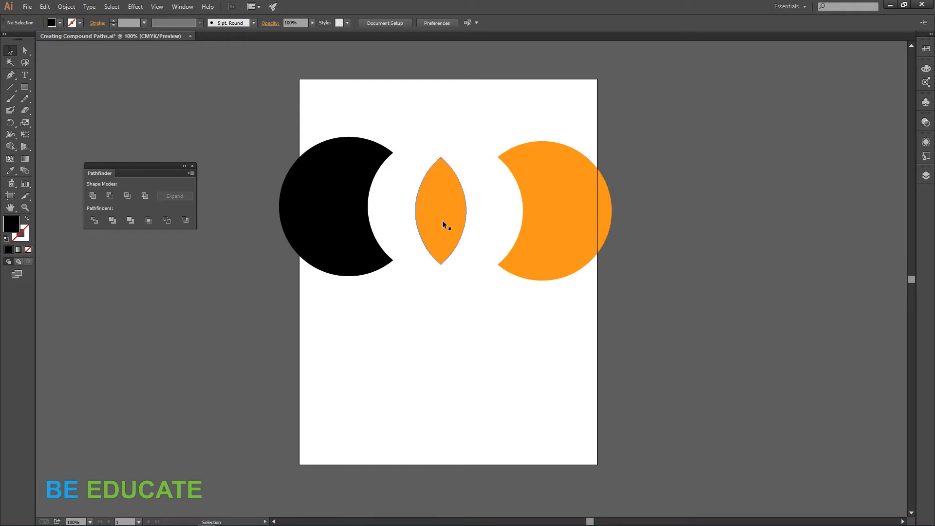
{"action": "left_click", "coordinate": [443, 223]}
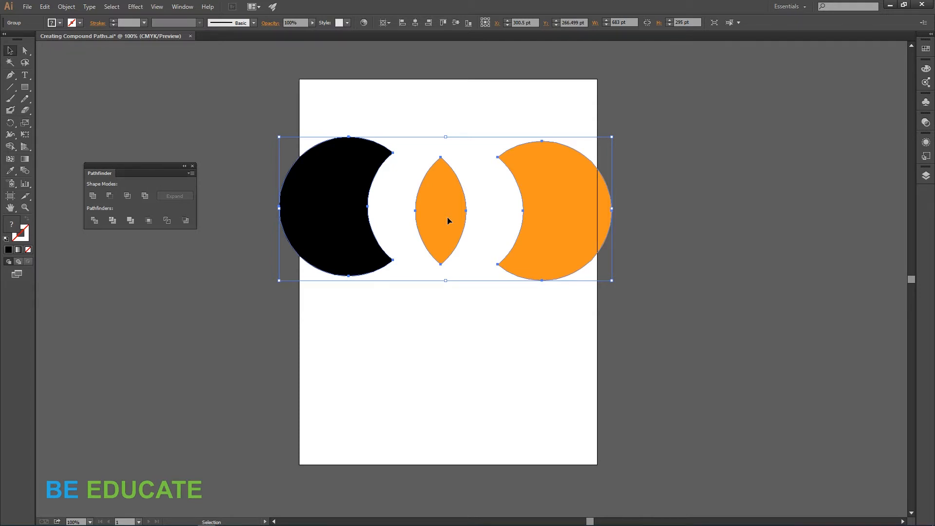
Step: Undo the piece moves and the Divide operation, then deselect everything
{"action": "key", "text": "ctrl+z"}
{"action": "key", "text": "ctrl+z"}
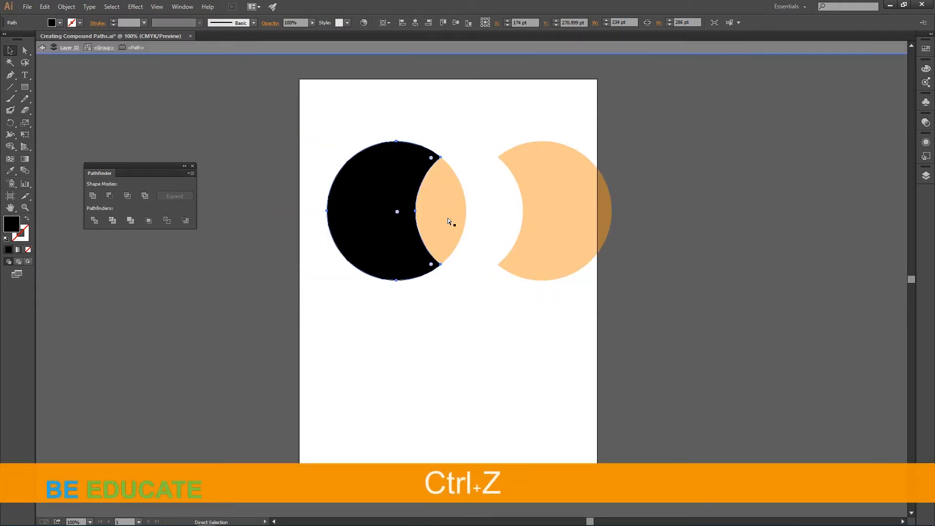
{"action": "key", "text": "ctrl+z"}
{"action": "left_click", "coordinate": [473, 333]}
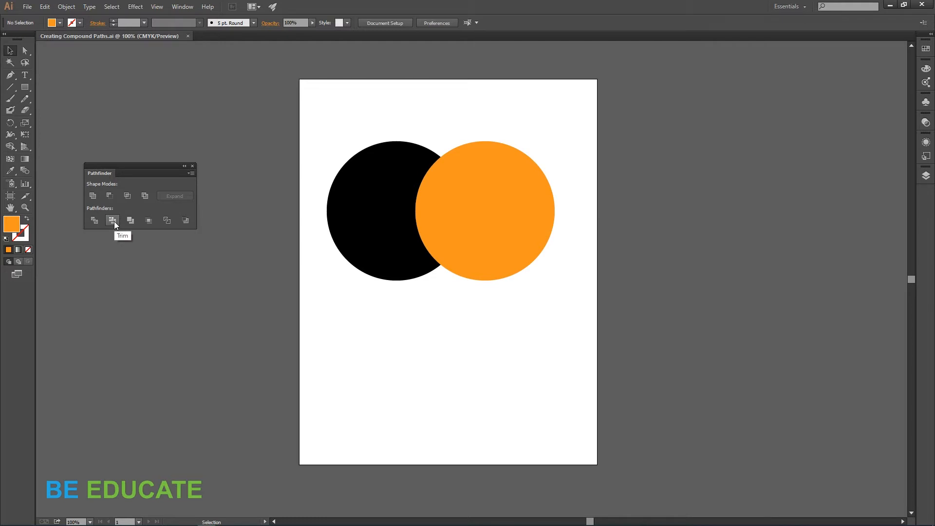
Step: Select both circles and apply the Pathfinder Trim operation
{"action": "left_click_drag", "start_coordinate": [315, 124], "coordinate": [570, 321]}
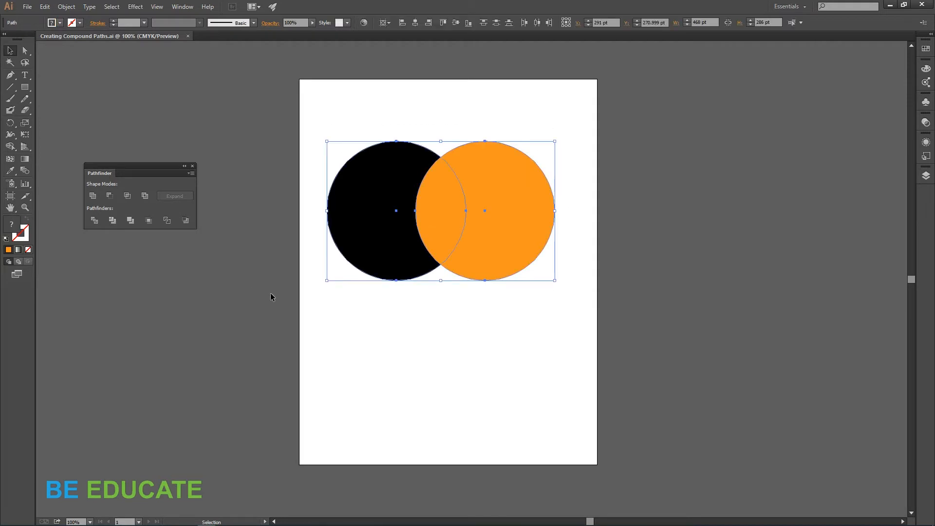
{"action": "left_click", "coordinate": [112, 221]}
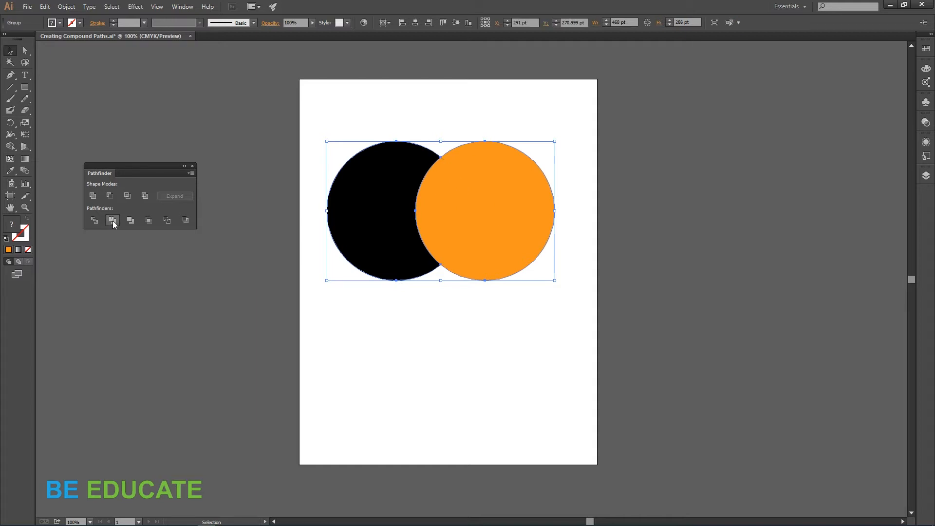
Step: Enter the trimmed group and move the orange circle to the right to reveal the trimmed black shape
{"action": "left_click", "coordinate": [371, 355]}
{"action": "double_click", "coordinate": [483, 226]}
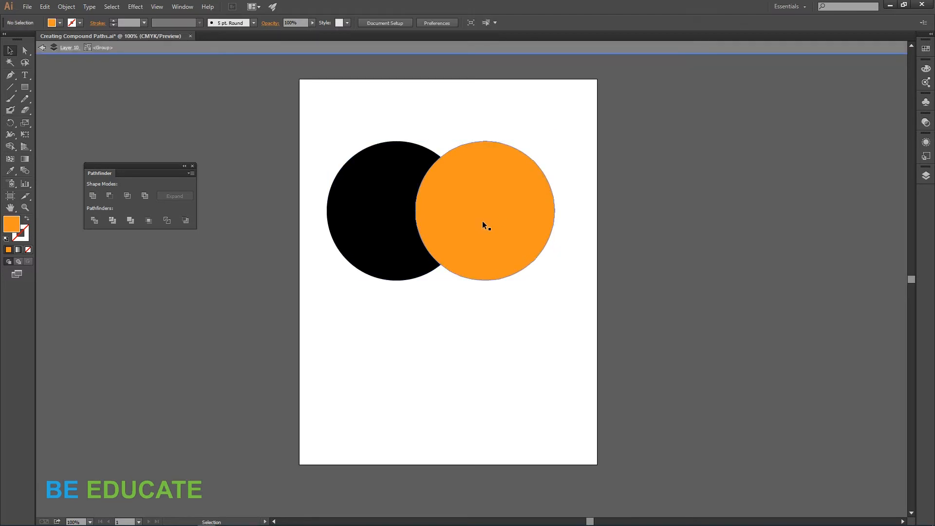
{"action": "left_click_drag", "start_coordinate": [482, 221], "coordinate": [529, 221]}
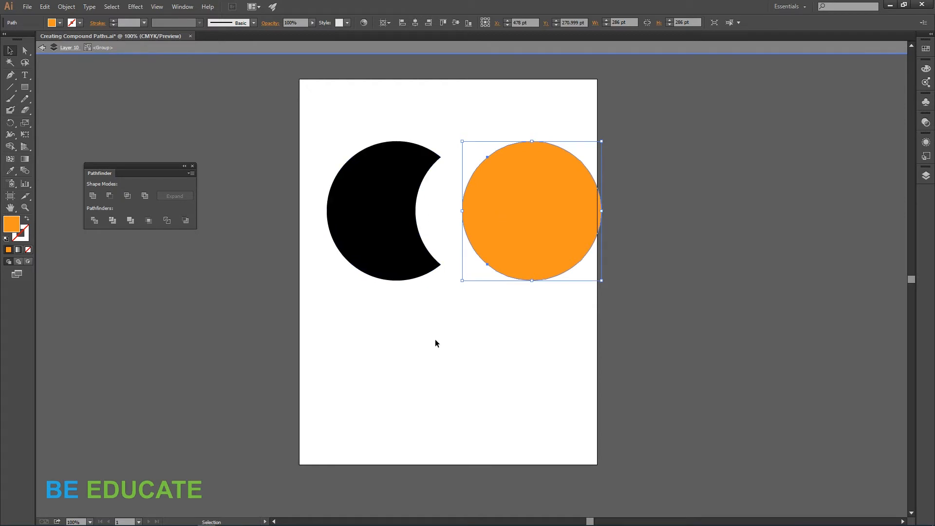
Step: Undo the move and the Trim operation, then deselect
{"action": "key", "text": "ctrl+z"}
{"action": "key", "text": "ctrl+z"}
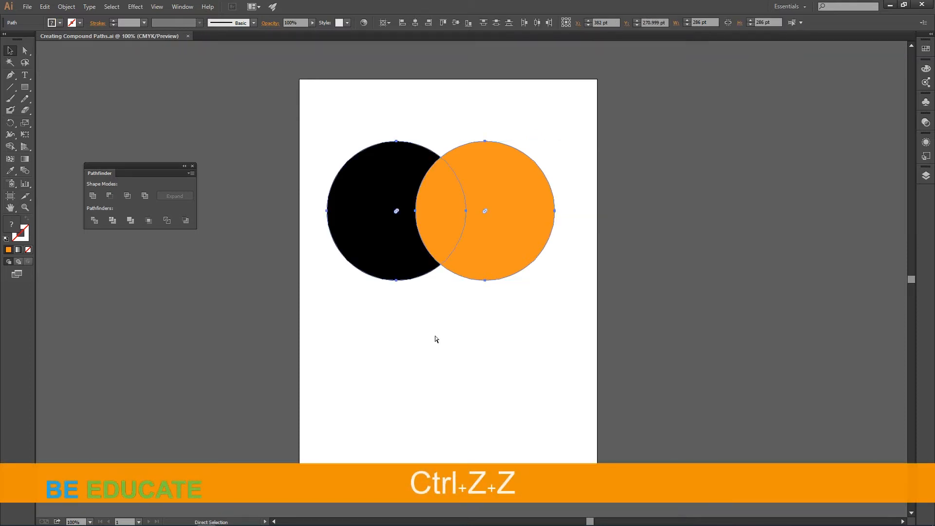
{"action": "left_click", "coordinate": [437, 350]}
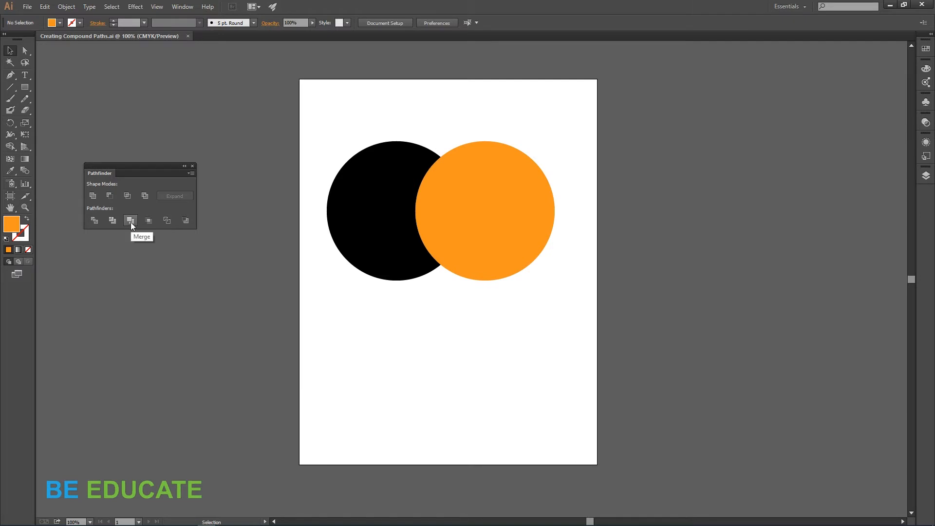
Step: Select both circles and apply the Pathfinder Merge operation
{"action": "left_click_drag", "start_coordinate": [311, 124], "coordinate": [565, 332]}
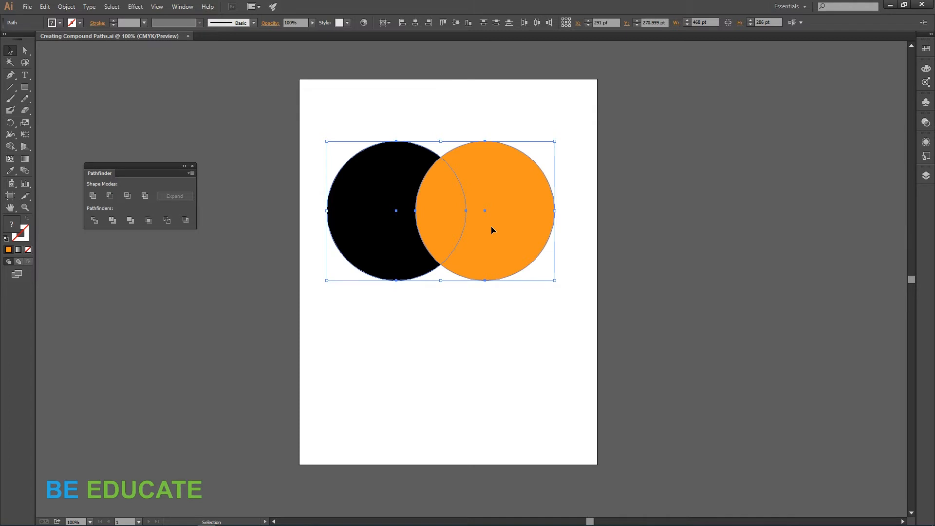
{"action": "left_click", "coordinate": [131, 221]}
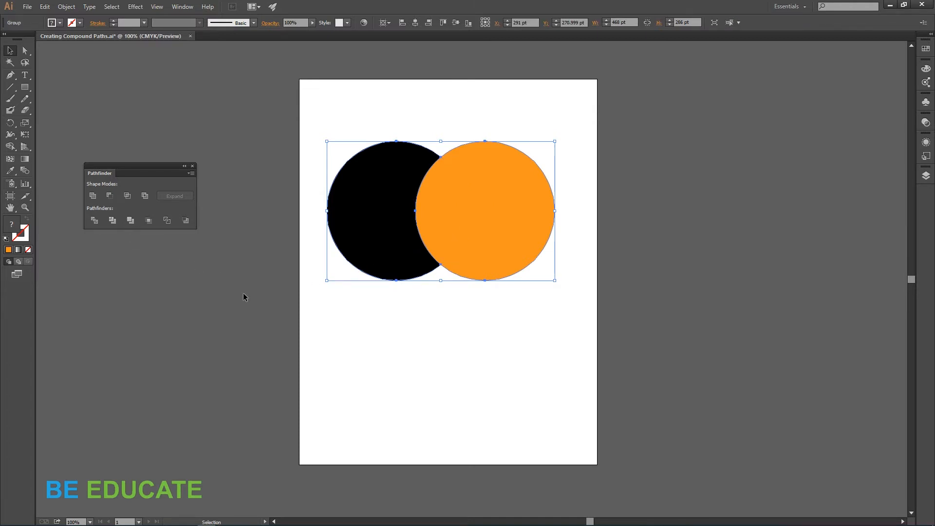
Step: Enter the merged group and move the orange circle to the right to show the merged result
{"action": "left_click", "coordinate": [442, 338]}
{"action": "left_click", "coordinate": [485, 246]}
{"action": "double_click", "coordinate": [485, 247]}
{"action": "left_click_drag", "start_coordinate": [485, 247], "coordinate": [550, 247]}
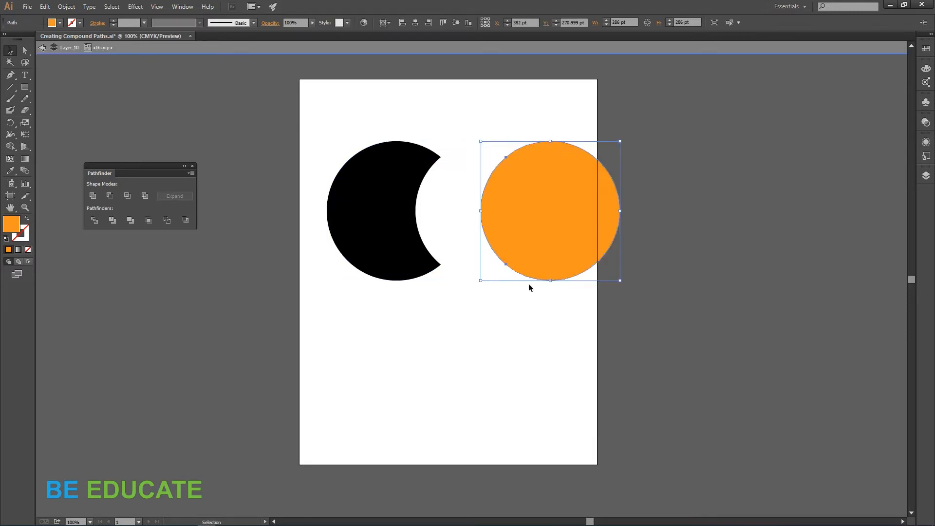
{"action": "left_click", "coordinate": [487, 344]}
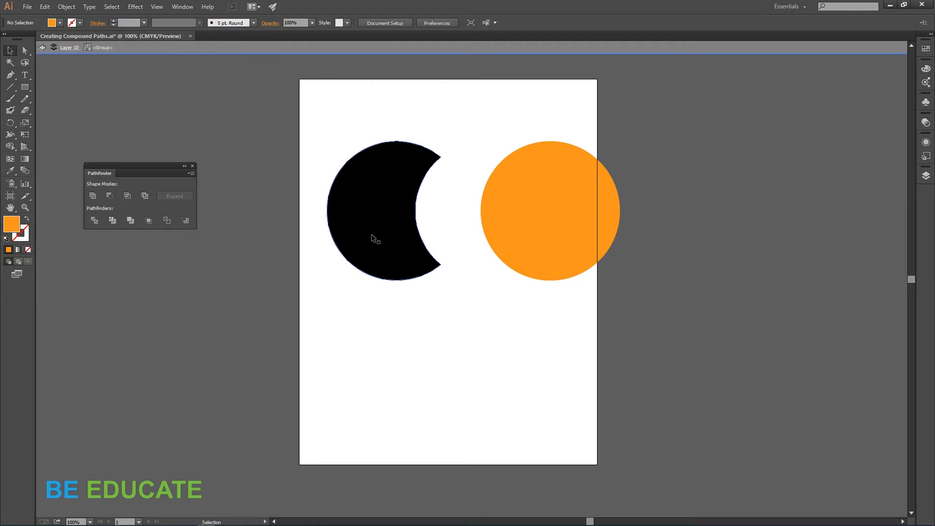
Step: Undo the move and the Merge operation, then deselect
{"action": "key", "text": "ctrl+z"}
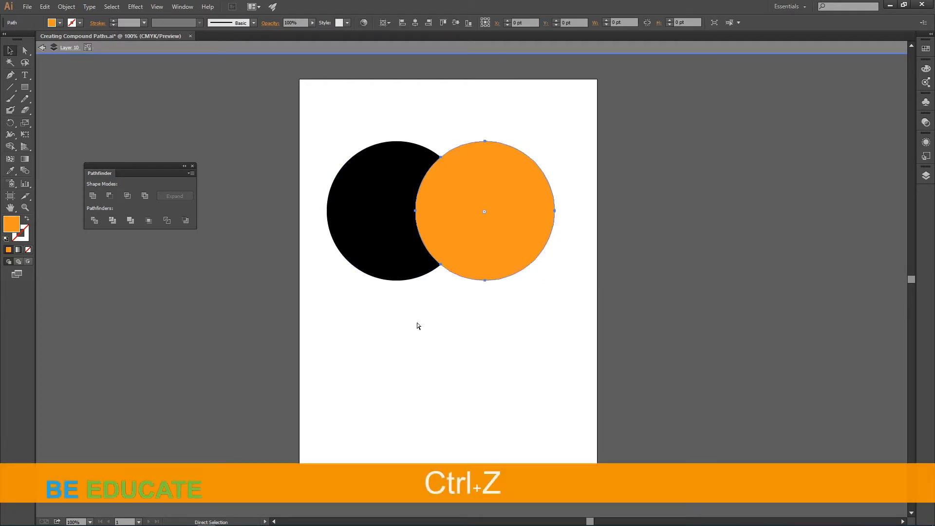
{"action": "key", "text": "ctrl+z"}
{"action": "left_click", "coordinate": [422, 342]}
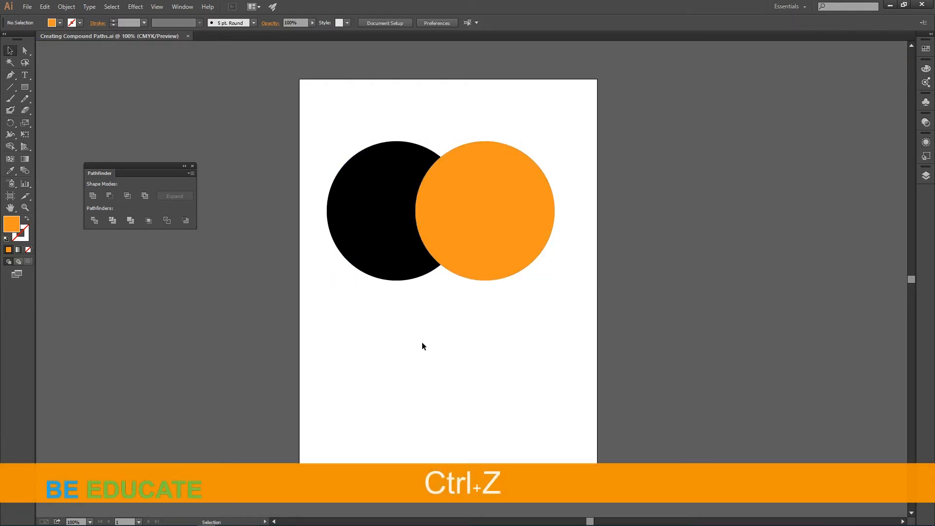
Step: Recolor the orange circle black by sampling the black circle with the Eyedropper tool
{"action": "left_click", "coordinate": [469, 244]}
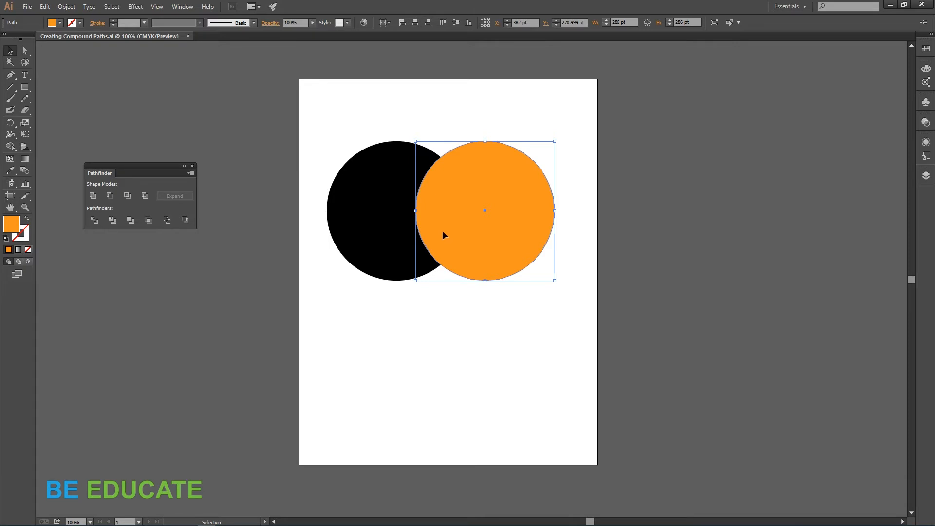
{"action": "key", "text": "i"}
{"action": "left_click", "coordinate": [385, 236]}
{"action": "key", "text": "v"}
{"action": "left_click", "coordinate": [386, 333]}
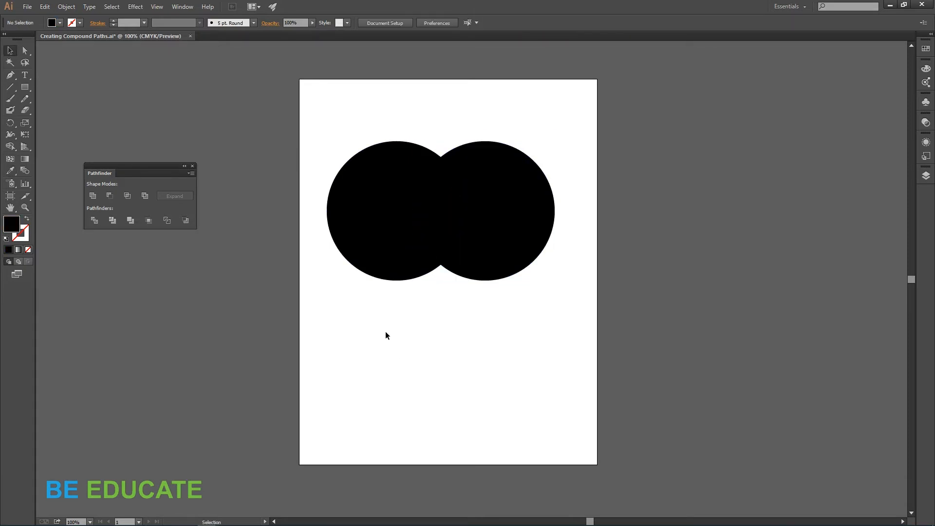
Step: Select both black circles and merge them with Pathfinder Merge
{"action": "left_click_drag", "start_coordinate": [303, 124], "coordinate": [563, 319]}
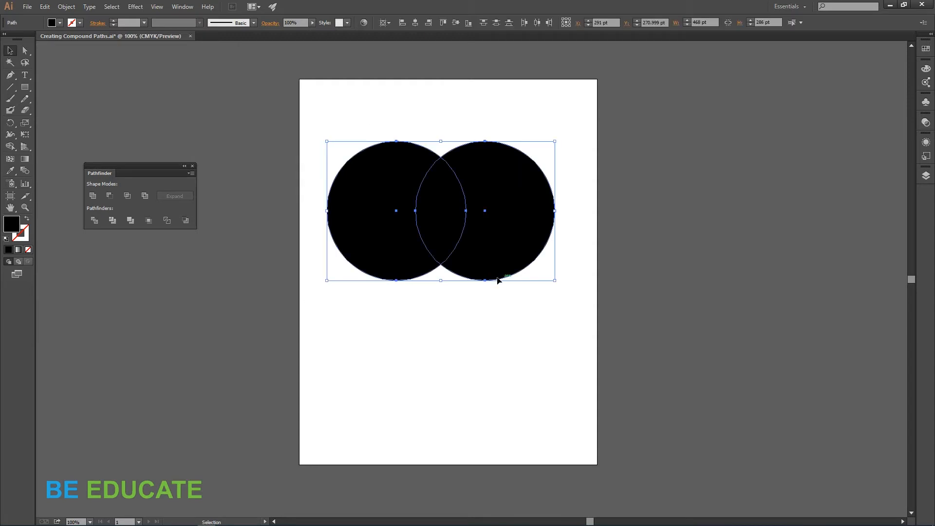
{"action": "left_click", "coordinate": [131, 221]}
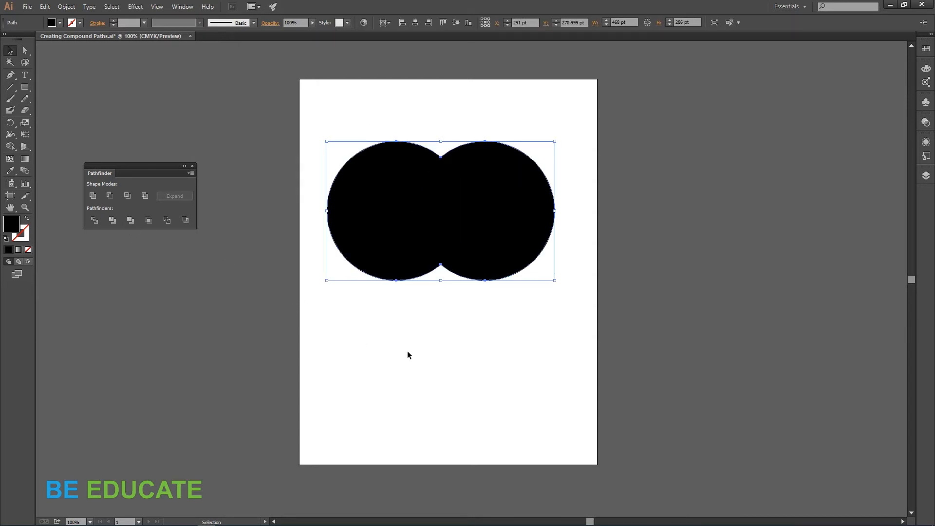
Step: Move the merged black shape slightly down and to the right
{"action": "left_click", "coordinate": [409, 349]}
{"action": "left_click_drag", "start_coordinate": [464, 204], "coordinate": [480, 230]}
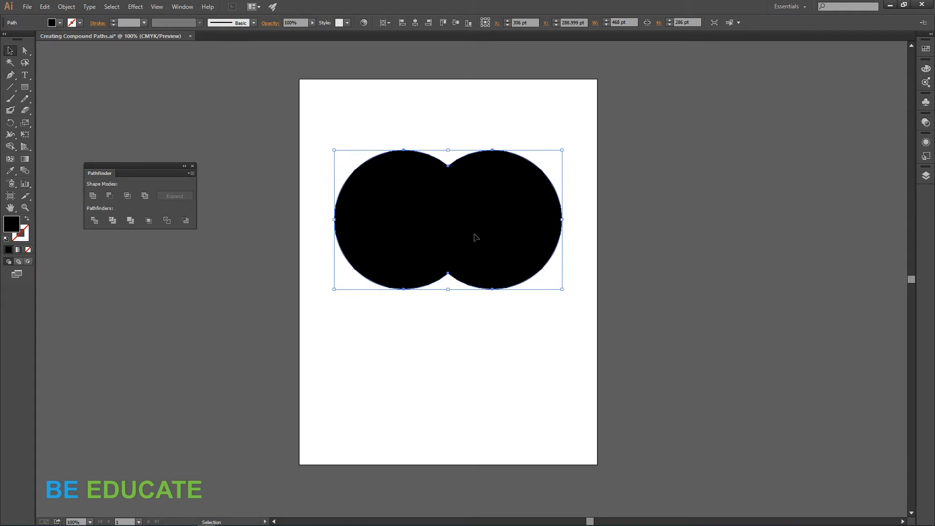
Step: Undo the move, the merge and the recolor to restore the black and orange circles
{"action": "key", "text": "ctrl"}
{"action": "key", "text": "ctrl+z"}
{"action": "key", "text": "ctrl+z"}
{"action": "key", "text": "ctrl+z"}
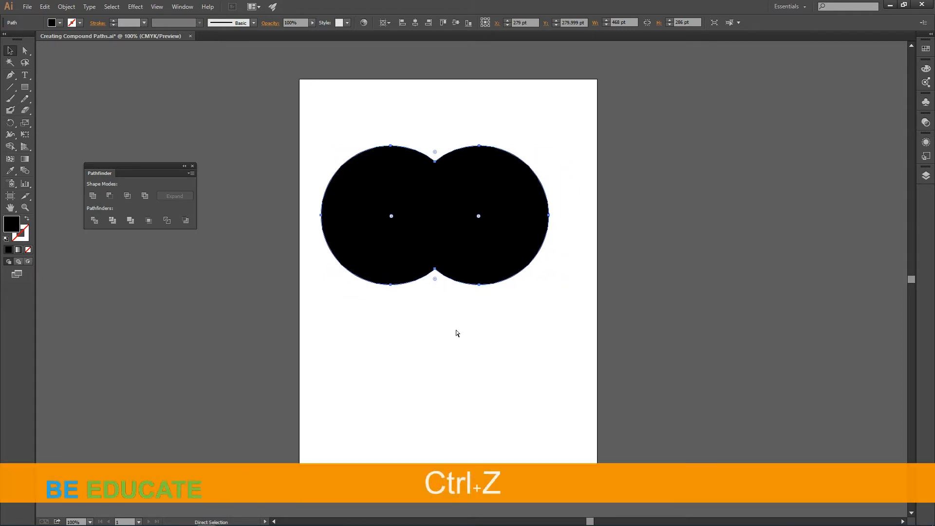
{"action": "key", "text": "ctrl+z"}
{"action": "key", "text": "ctrl+z"}
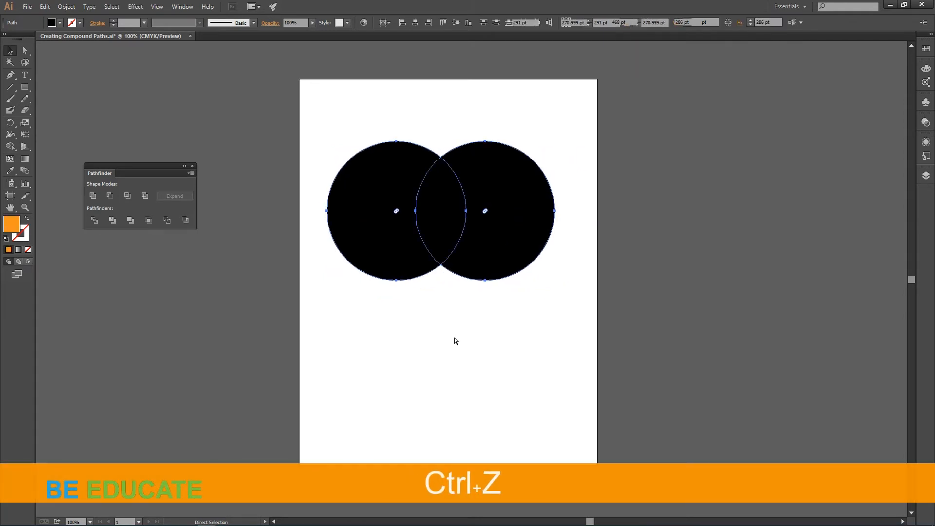
{"action": "key", "text": "ctrl+z"}
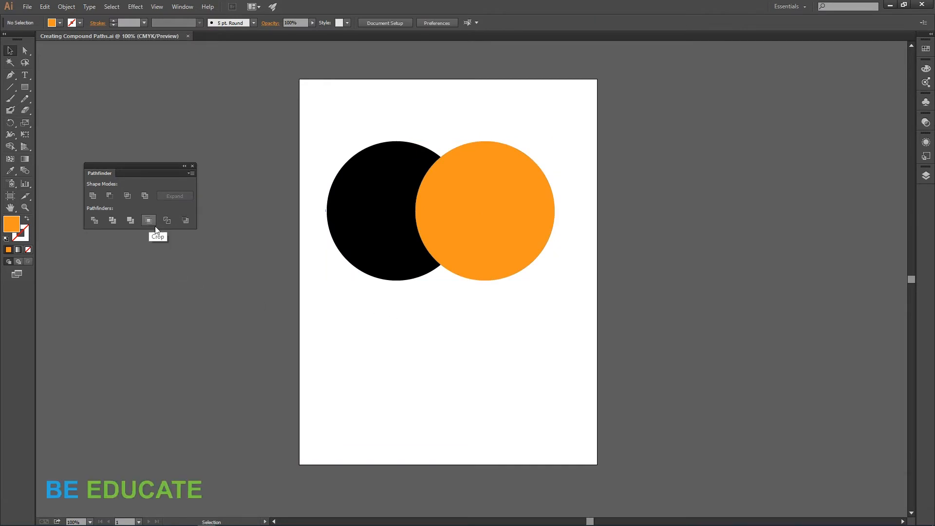
Step: Select both circles and apply the Pathfinder Crop operation
{"action": "left_click_drag", "start_coordinate": [315, 116], "coordinate": [572, 330]}
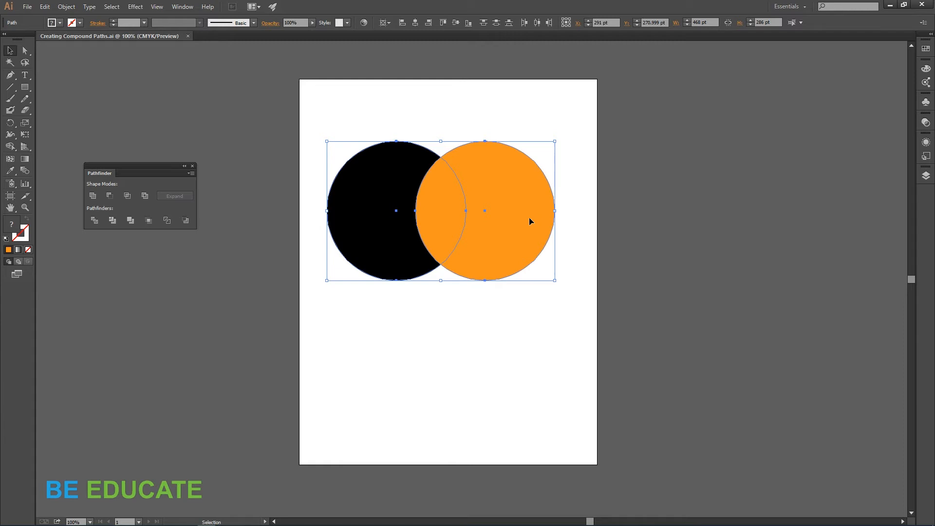
{"action": "left_click", "coordinate": [149, 221]}
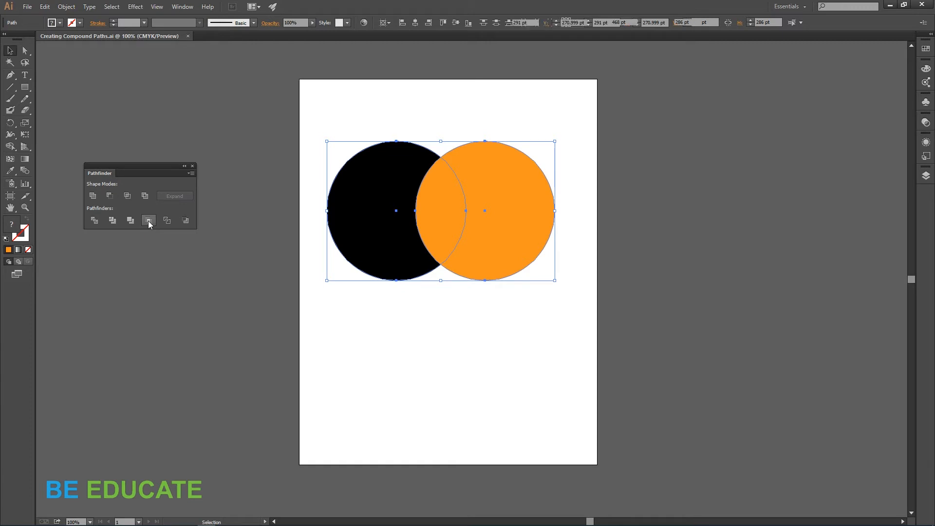
Step: Enter the cropped group and move the outlined circle to the right, away from the black lens shape
{"action": "left_click", "coordinate": [432, 322]}
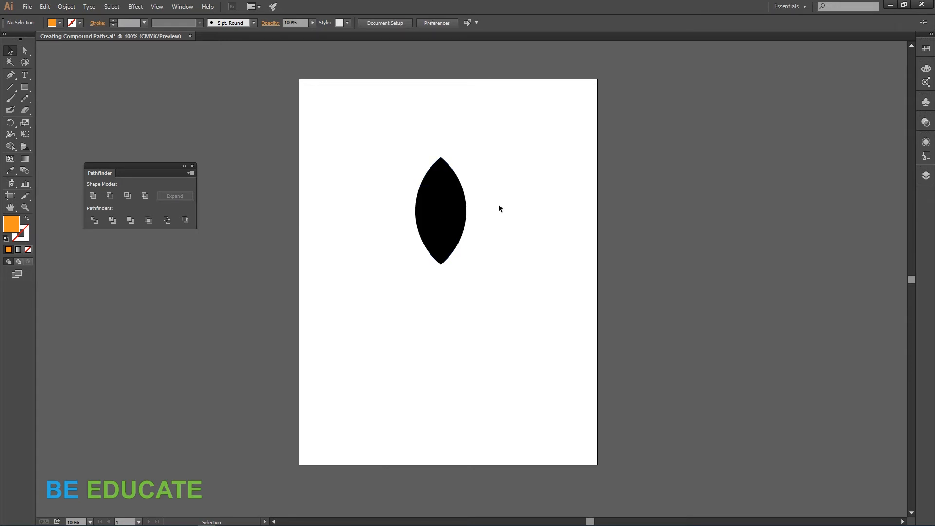
{"action": "left_click", "coordinate": [442, 212]}
{"action": "left_click", "coordinate": [543, 165]}
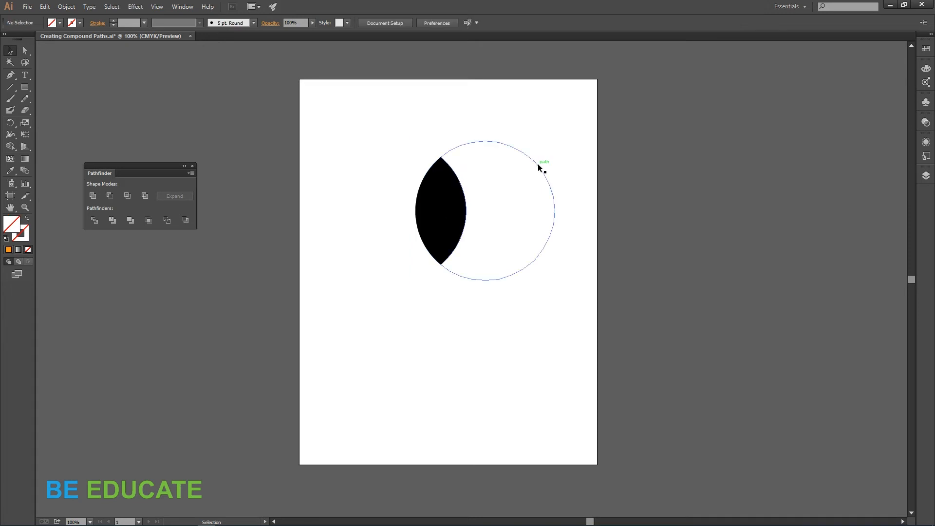
{"action": "double_click", "coordinate": [539, 165]}
{"action": "left_click", "coordinate": [539, 167]}
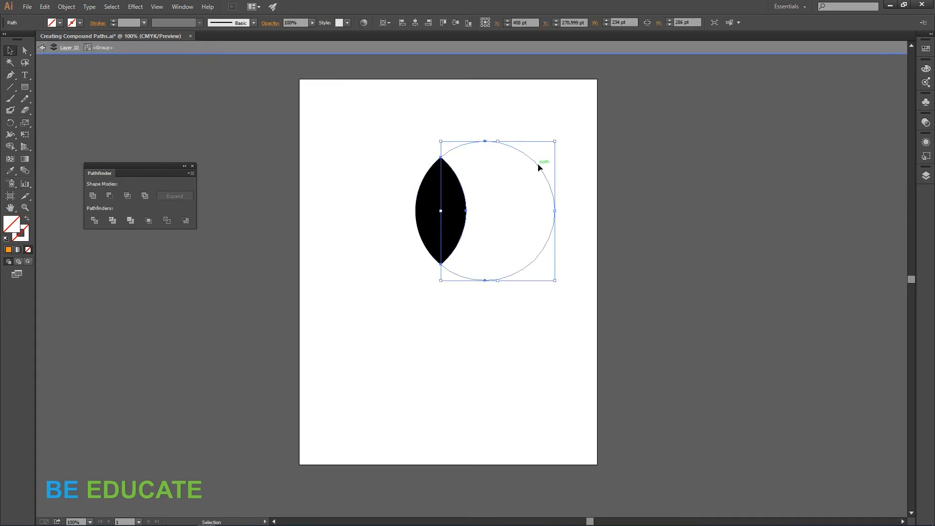
{"action": "left_click_drag", "start_coordinate": [538, 163], "coordinate": [563, 165]}
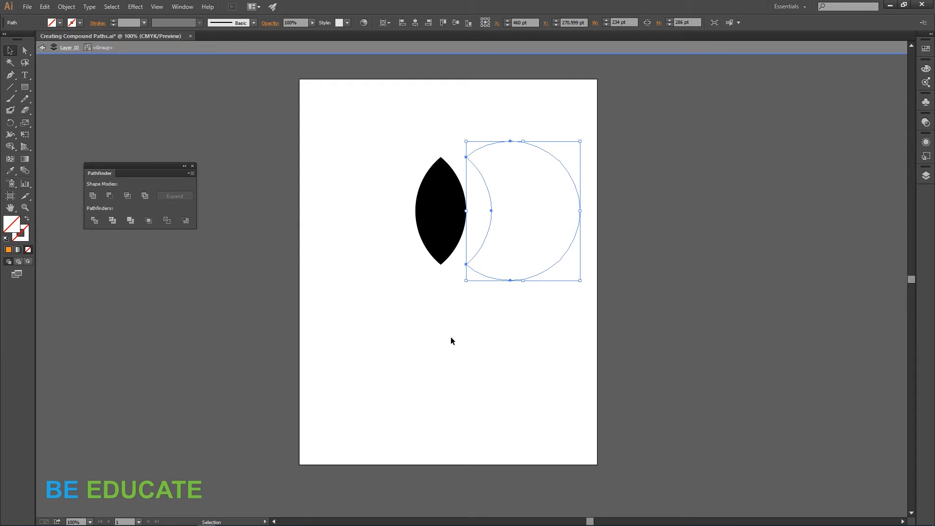
Step: Undo the move and the Crop operation, then switch to the Selection tool and deselect
{"action": "key", "text": "ctrl+z"}
{"action": "key", "text": "ctrl+z"}
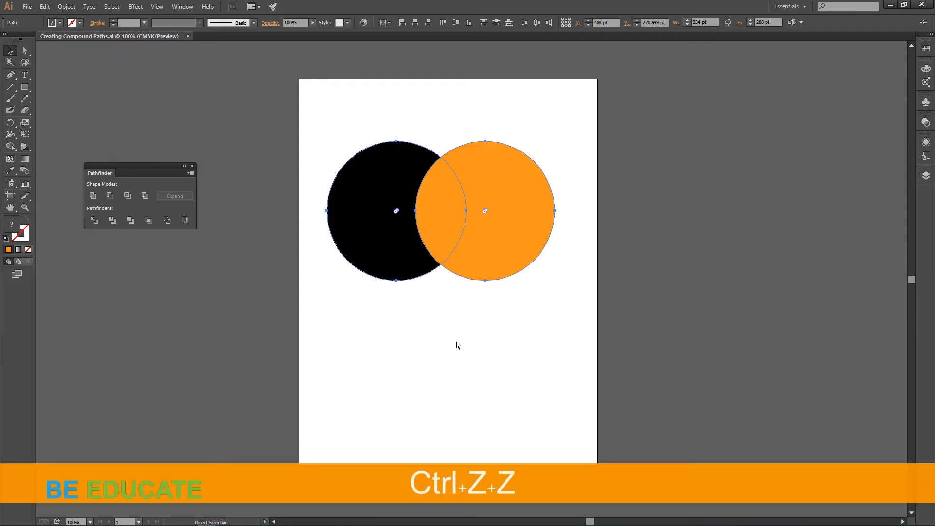
{"action": "key", "text": "ctrl+z"}
{"action": "key", "text": "v"}
{"action": "left_click", "coordinate": [472, 364]}
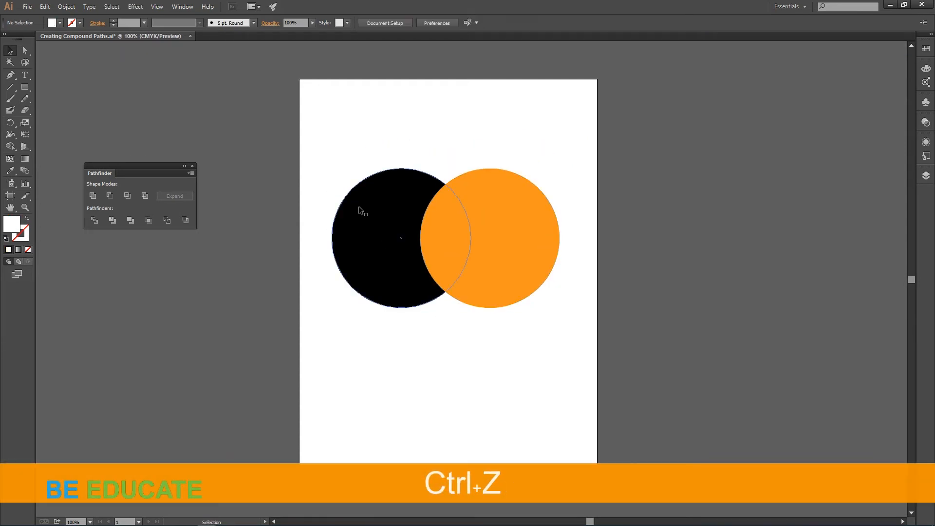
Step: Select both circles, set their fill to none and give them a red stroke
{"action": "left_click_drag", "start_coordinate": [462, 250], "coordinate": [579, 340]}
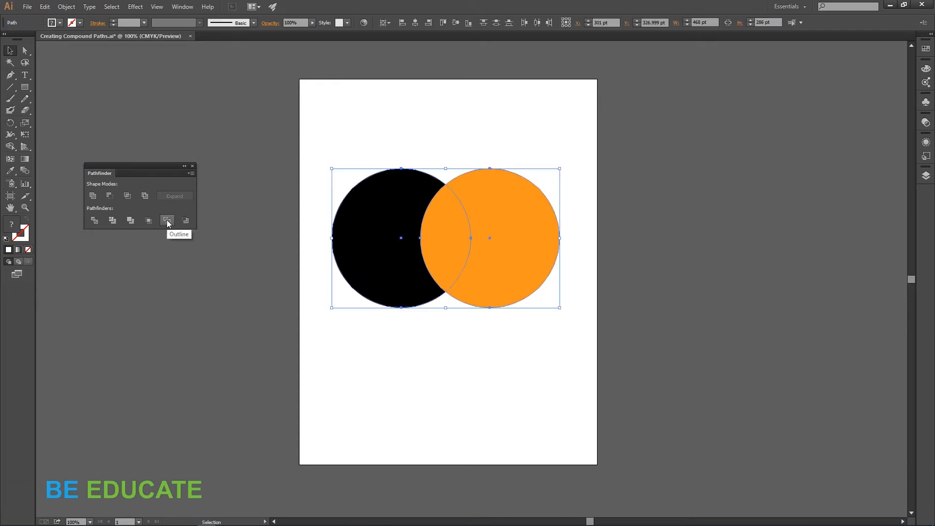
{"action": "left_click", "coordinate": [449, 408]}
{"action": "left_click_drag", "start_coordinate": [328, 141], "coordinate": [563, 362]}
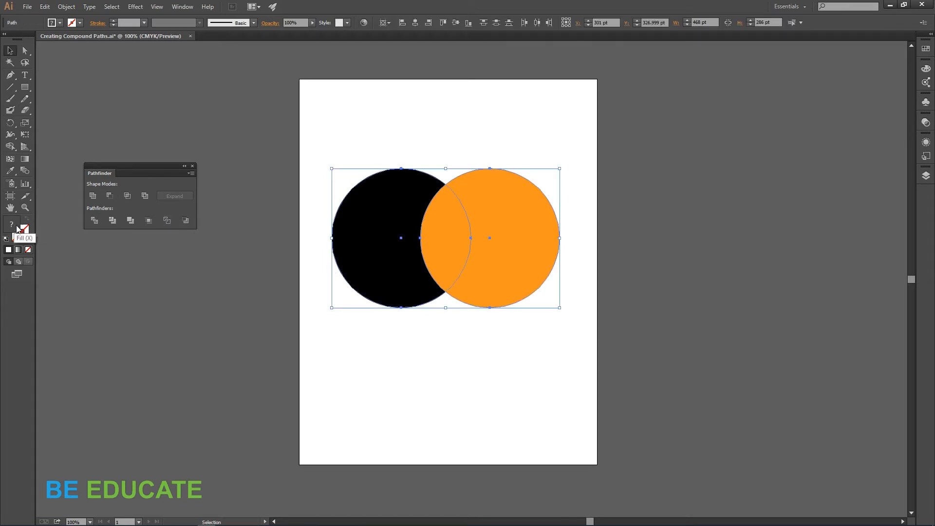
{"action": "left_click", "coordinate": [28, 249]}
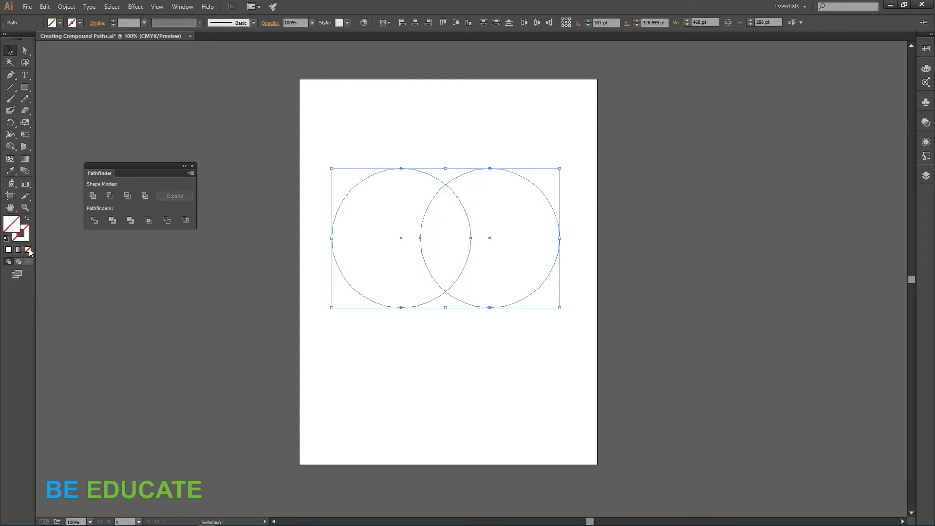
{"action": "left_click", "coordinate": [80, 23]}
{"action": "left_click", "coordinate": [28, 40]}
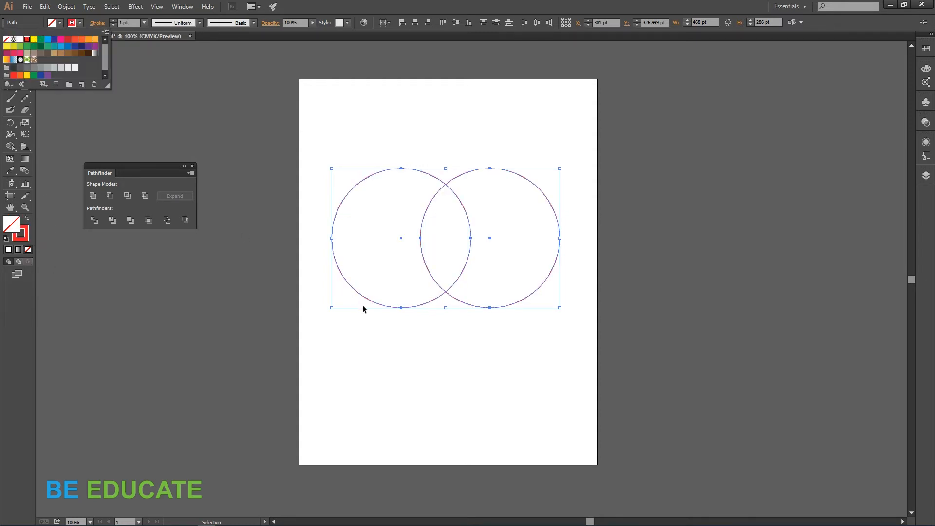
Step: Reselect both circles and apply the Pathfinder Outline operation
{"action": "left_click", "coordinate": [391, 366]}
{"action": "left_click", "coordinate": [390, 367]}
{"action": "left_click_drag", "start_coordinate": [325, 146], "coordinate": [568, 347]}
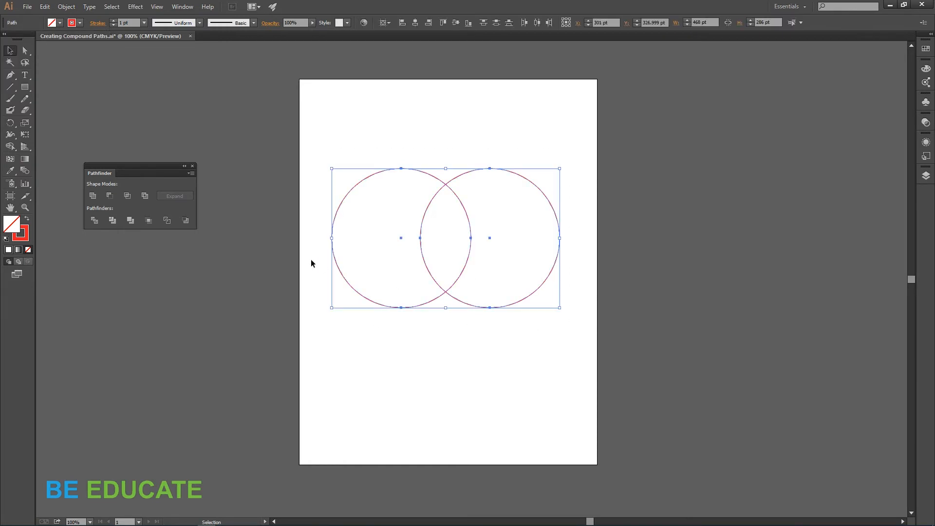
{"action": "left_click", "coordinate": [167, 221]}
{"action": "left_click", "coordinate": [419, 358]}
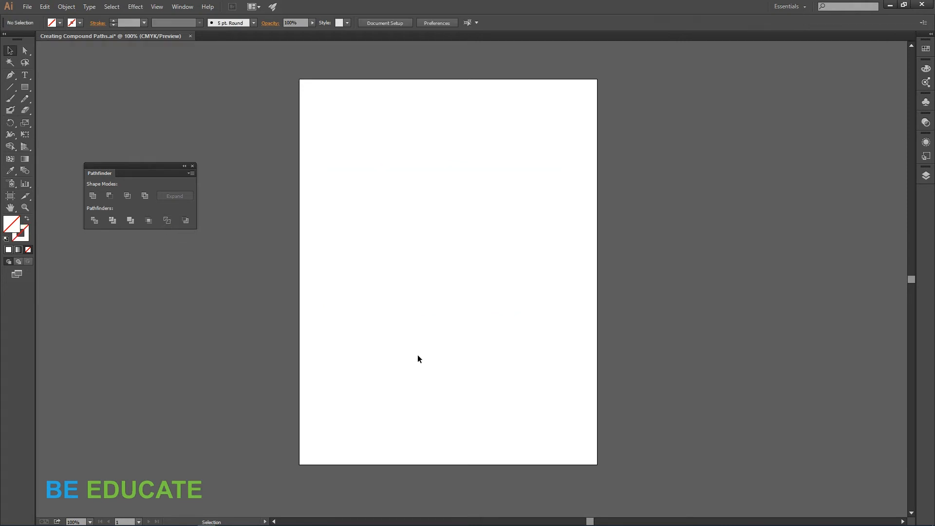
Step: Select the outlined group and give its paths a red stroke
{"action": "left_click_drag", "start_coordinate": [331, 131], "coordinate": [581, 364]}
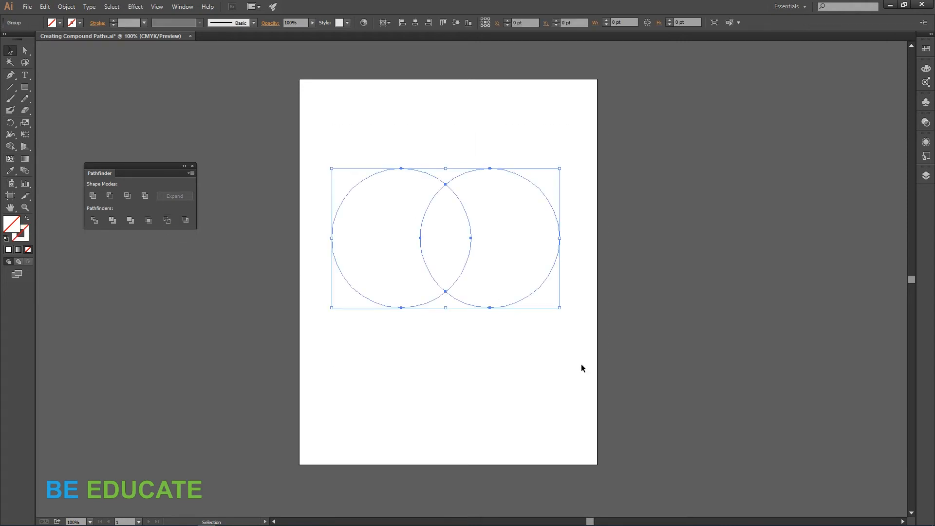
{"action": "left_click", "coordinate": [81, 23]}
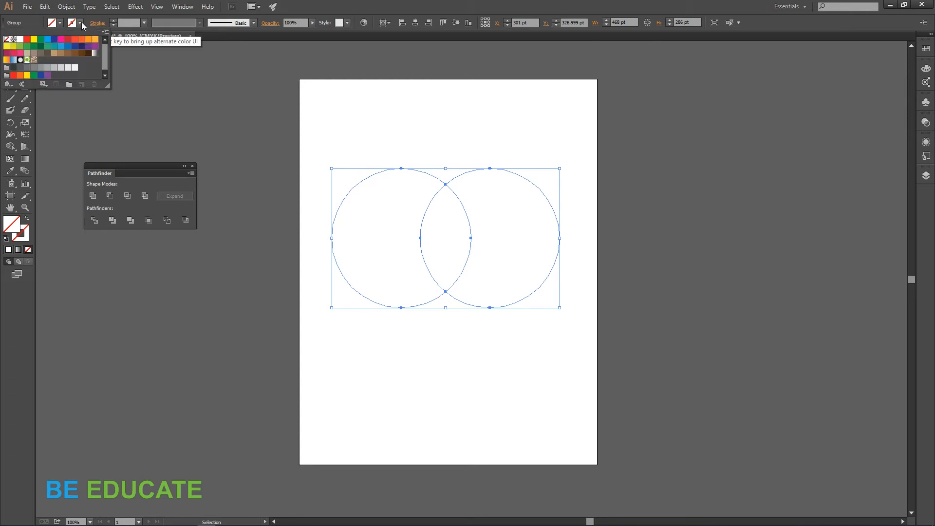
{"action": "left_click", "coordinate": [27, 43]}
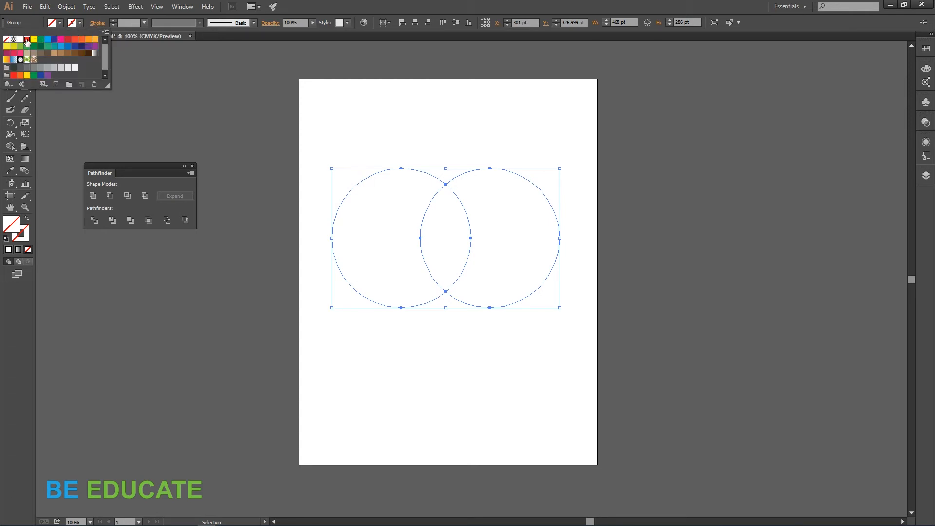
{"action": "left_click", "coordinate": [386, 352]}
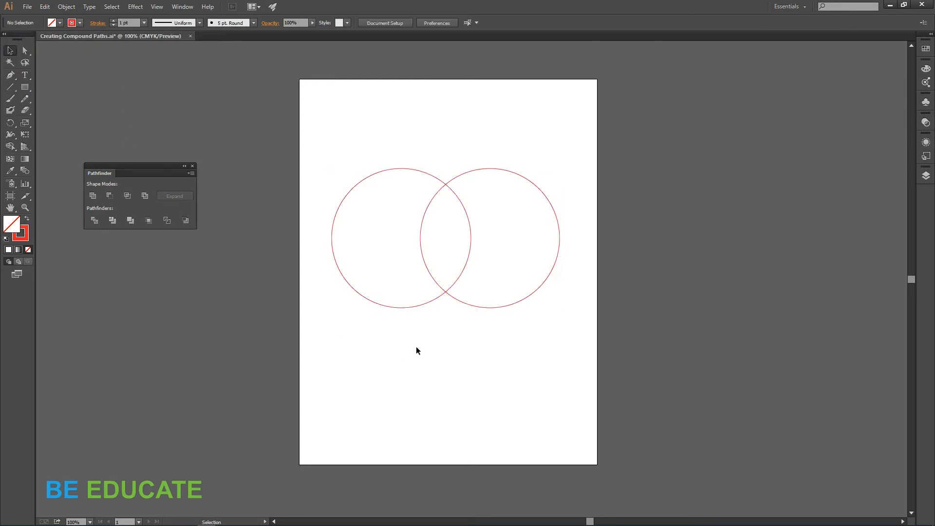
Step: Enter the outlined group and pull the right and left outer arcs away from the middle lens
{"action": "double_click", "coordinate": [558, 220]}
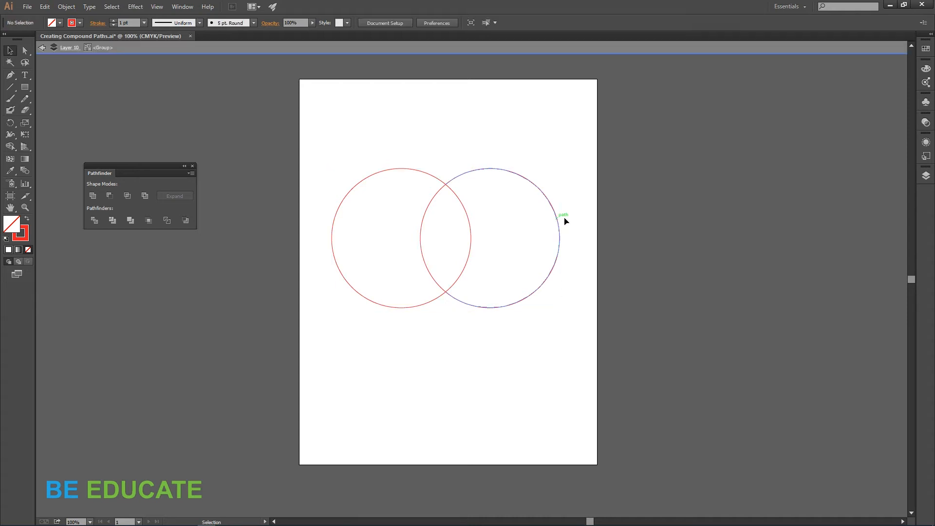
{"action": "left_click_drag", "start_coordinate": [557, 220], "coordinate": [608, 218]}
{"action": "left_click", "coordinate": [344, 241]}
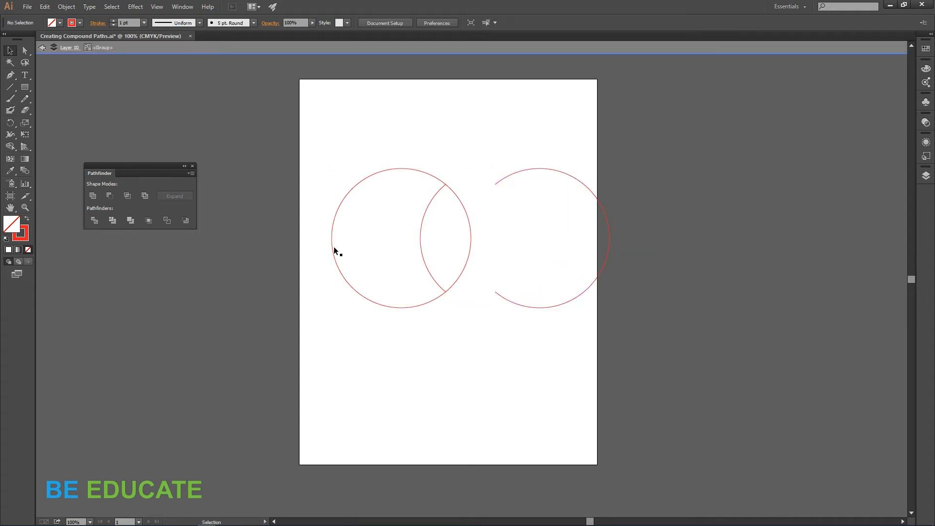
{"action": "left_click", "coordinate": [334, 250]}
{"action": "left_click_drag", "start_coordinate": [334, 249], "coordinate": [273, 250]}
{"action": "left_click", "coordinate": [495, 347]}
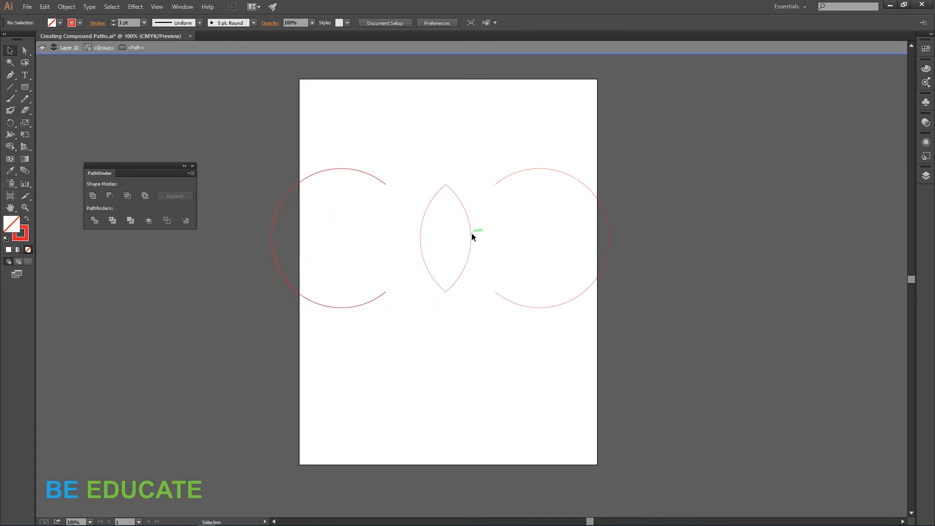
{"action": "key", "text": "Escape"}
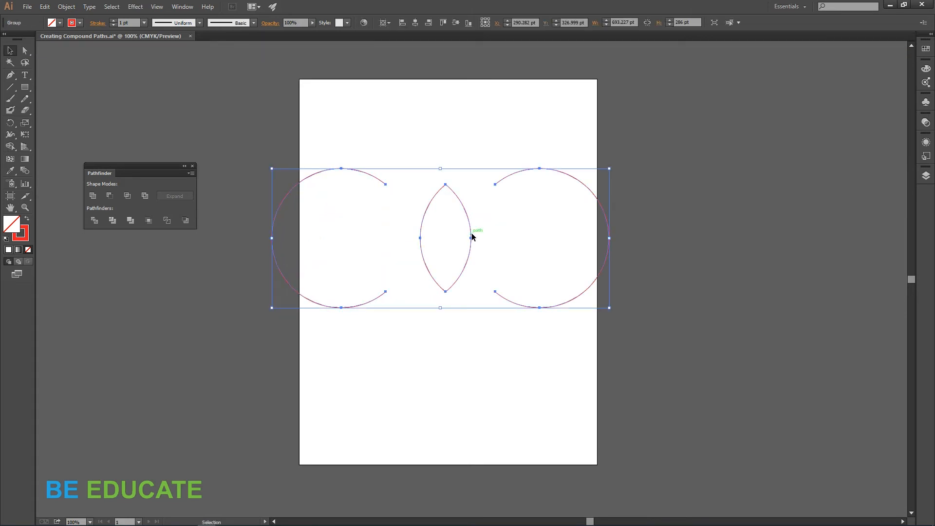
Step: Enter the group again and move one arc of the middle lens to the left
{"action": "double_click", "coordinate": [472, 238]}
{"action": "left_click", "coordinate": [472, 237]}
{"action": "left_click_drag", "start_coordinate": [471, 236], "coordinate": [389, 225]}
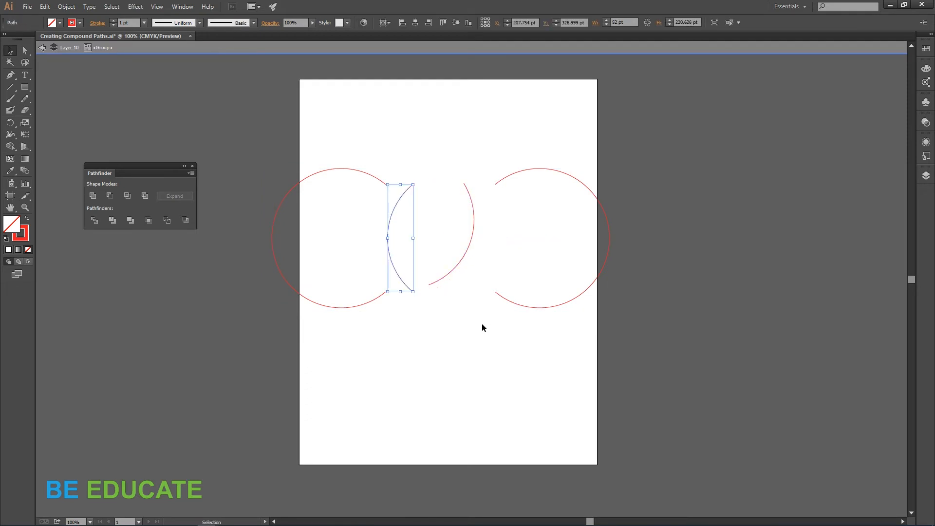
{"action": "double_click", "coordinate": [480, 323]}
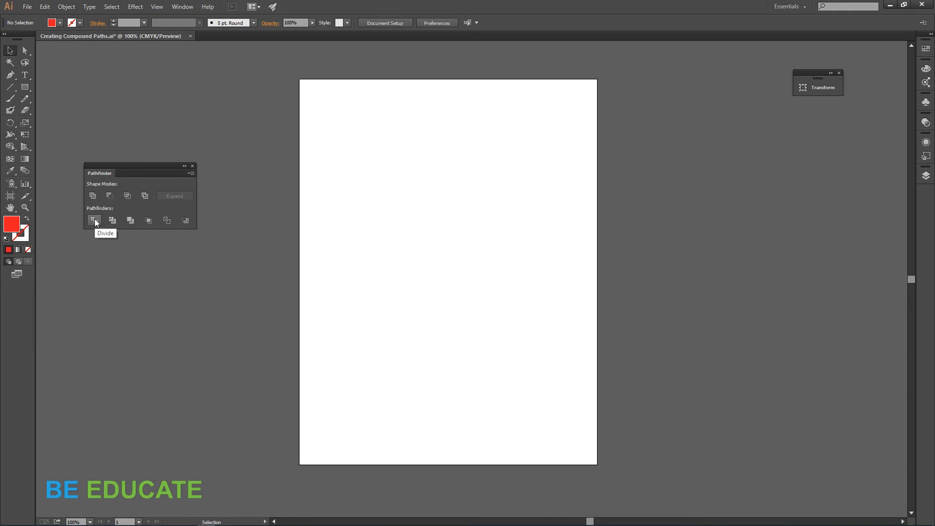
Step: Draw a circle about 246 pt wide with the Ellipse tool and swap its fill and stroke colours
{"action": "left_click", "coordinate": [25, 87]}
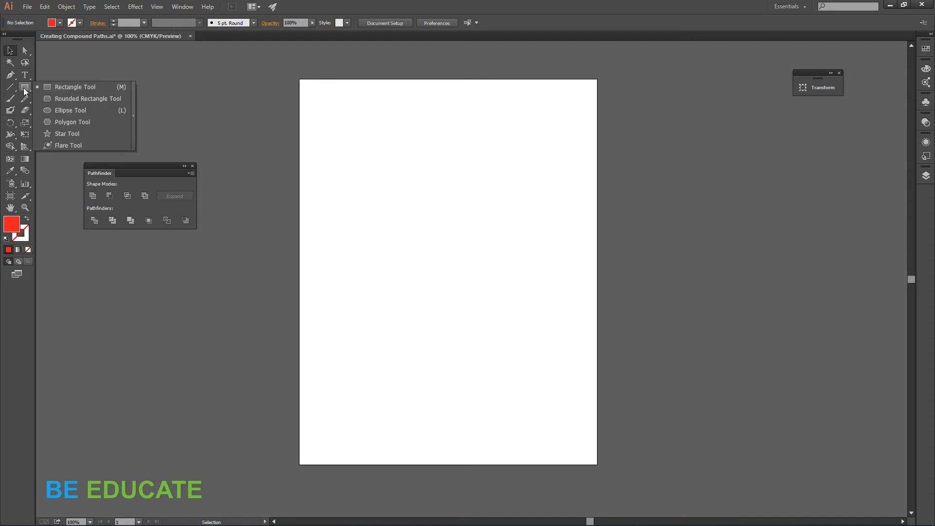
{"action": "left_click", "coordinate": [68, 110]}
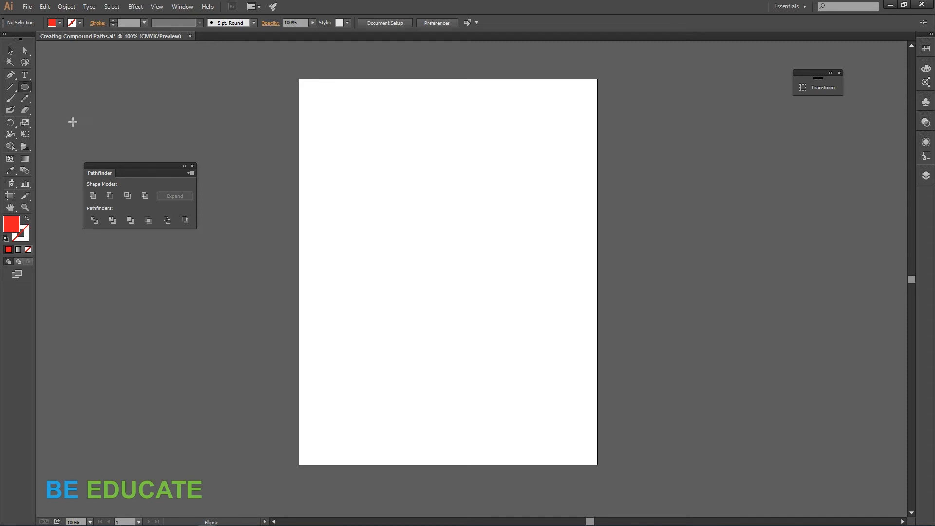
{"action": "left_click_drag", "start_coordinate": [385, 246], "coordinate": [418, 308]}
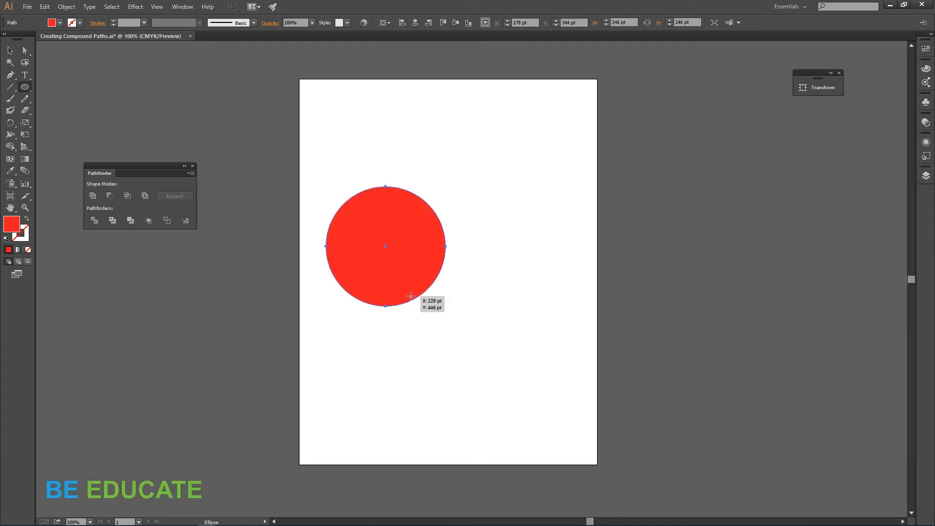
{"action": "key", "text": "shift+x"}
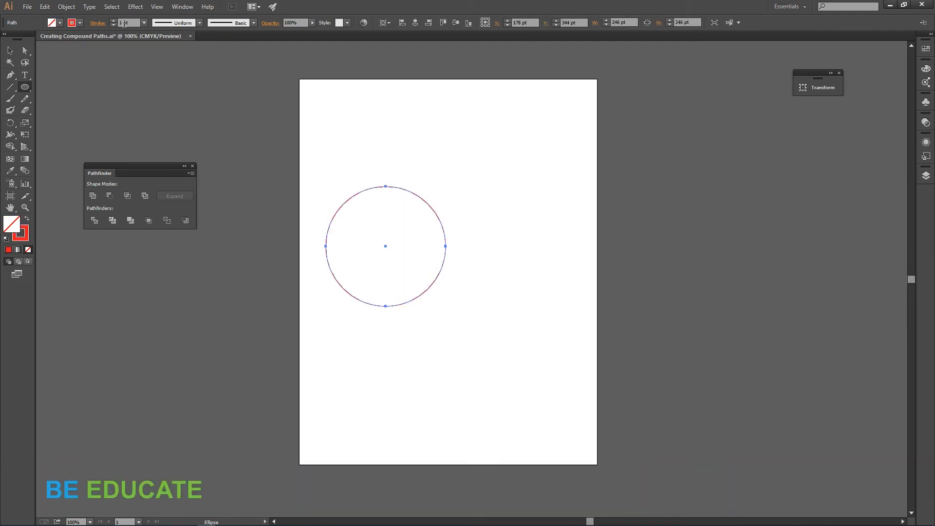
Step: Increase the circle's stroke weight to about 33 pt
{"action": "left_click", "coordinate": [124, 22]}
{"action": "type", "text": "10"}
{"action": "key", "text": "Return"}
{"action": "key", "text": "Up"}
{"action": "key", "text": "Up"}
{"action": "key", "text": "Up"}
{"action": "key", "text": "Up"}
{"action": "key", "text": "Up"}
{"action": "key", "text": "Up"}
{"action": "key", "text": "Up"}
{"action": "key", "text": "Up"}
{"action": "key", "text": "Up"}
{"action": "key", "text": "Up"}
{"action": "key", "text": "Up"}
{"action": "key", "text": "Up"}
{"action": "key", "text": "Up"}
{"action": "key", "text": "Up"}
{"action": "key", "text": "Up"}
{"action": "key", "text": "Up"}
{"action": "key", "text": "Up"}
{"action": "key", "text": "Up"}
{"action": "key", "text": "Up"}
{"action": "key", "text": "Up"}
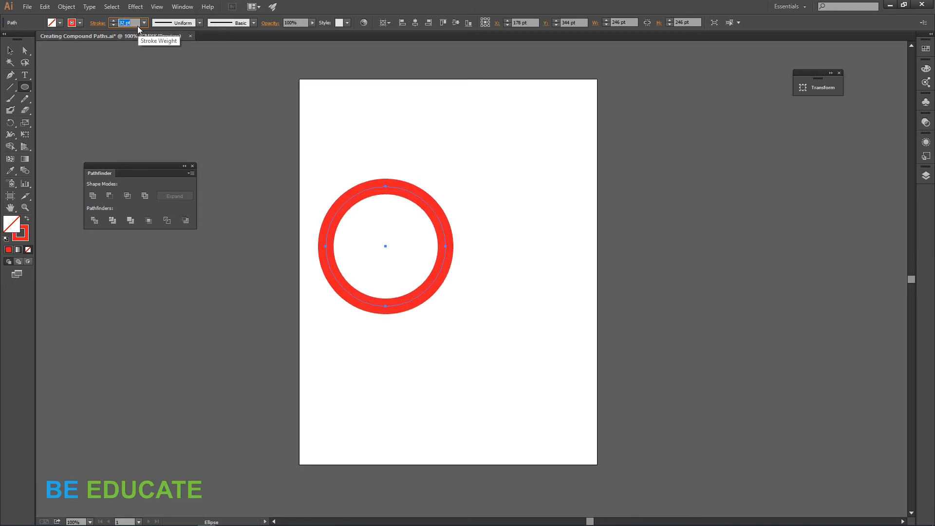
{"action": "key", "text": "Up"}
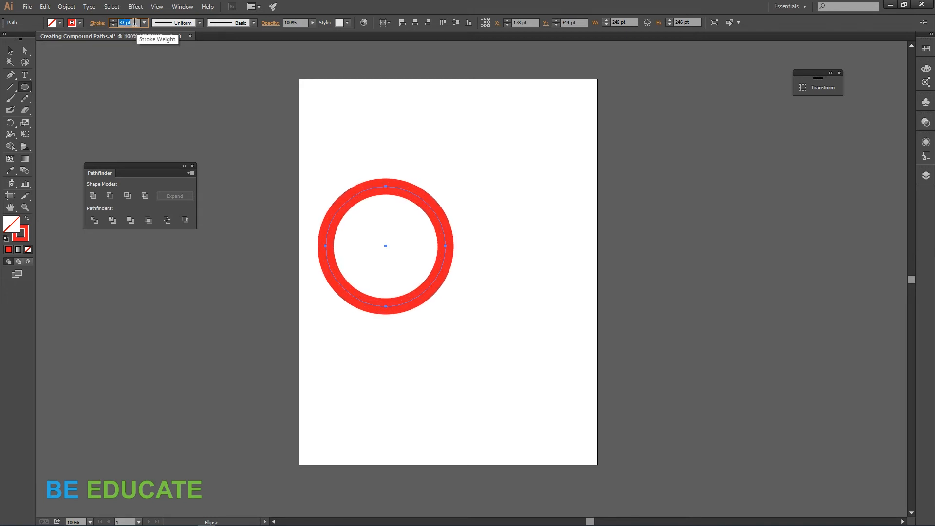
Step: Convert the circle's stroke into a filled ring with Outline Stroke
{"action": "left_click", "coordinate": [68, 7]}
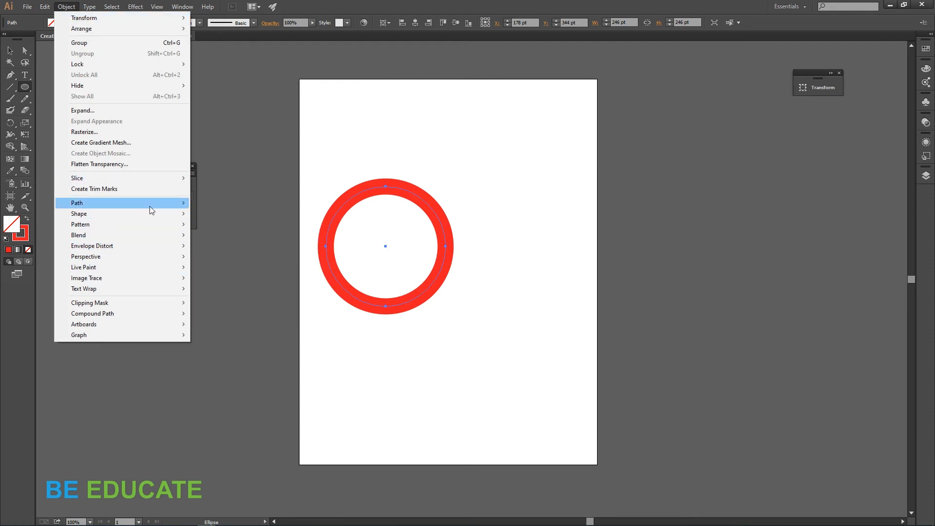
{"action": "mouse_move", "coordinate": [150, 205]}
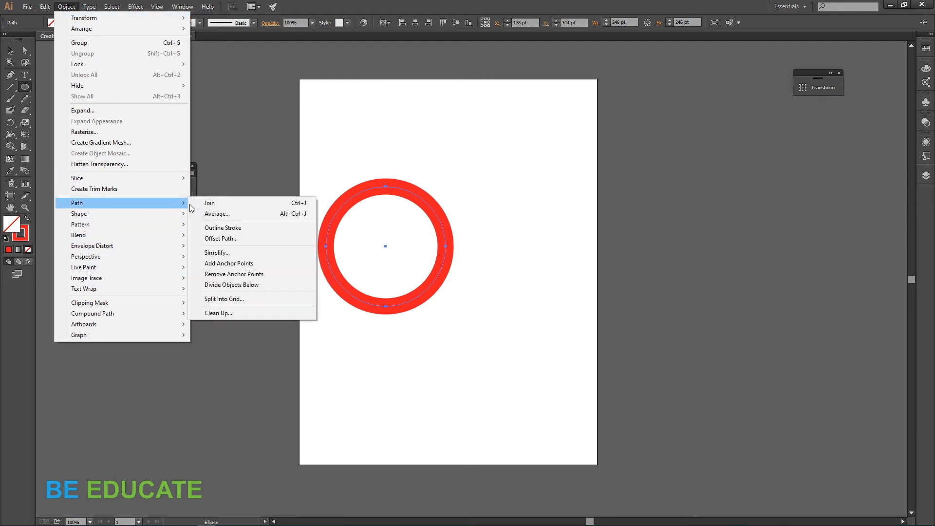
{"action": "left_click", "coordinate": [232, 227]}
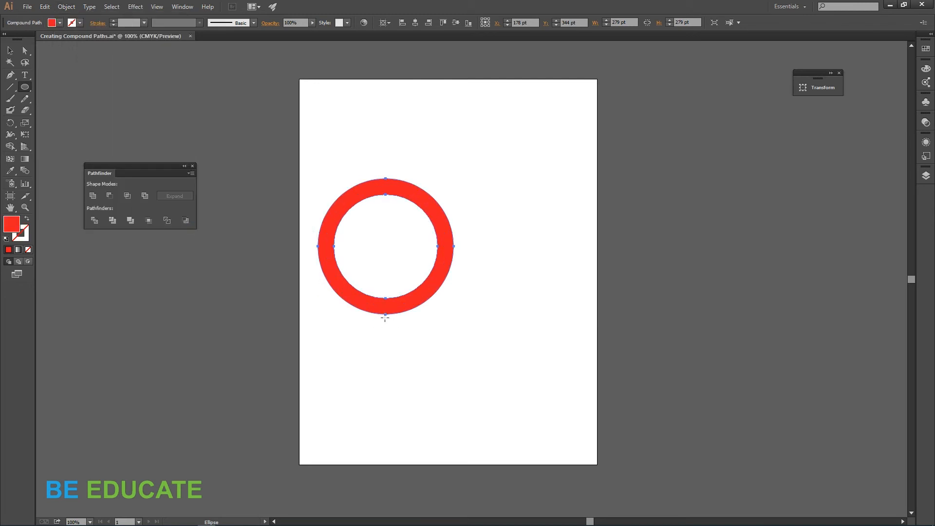
Step: Duplicate the ring and place the copy overlapping it to the right
{"action": "key", "text": "v"}
{"action": "left_click_drag", "start_coordinate": [433, 289], "coordinate": [504, 292]}
{"action": "left_click", "coordinate": [495, 371]}
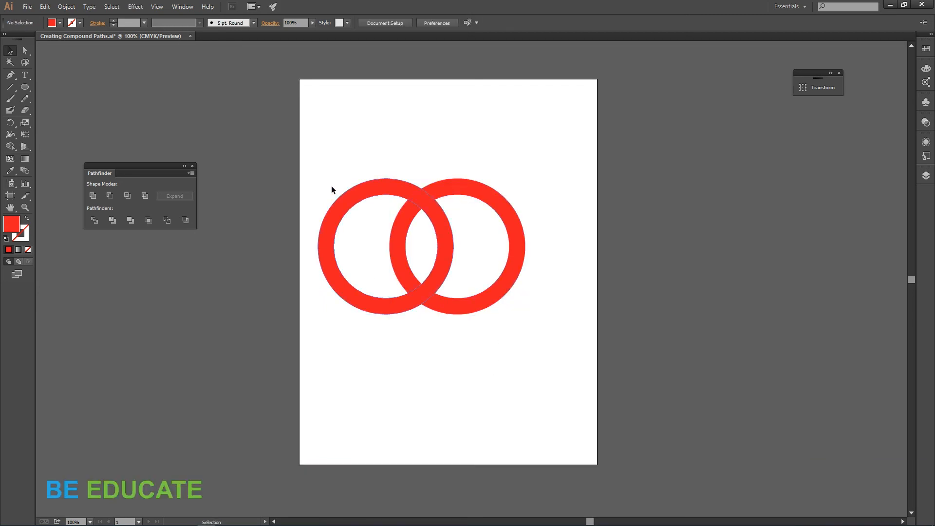
Step: Select both rings and apply the Pathfinder Divide operation
{"action": "left_click_drag", "start_coordinate": [320, 150], "coordinate": [549, 344]}
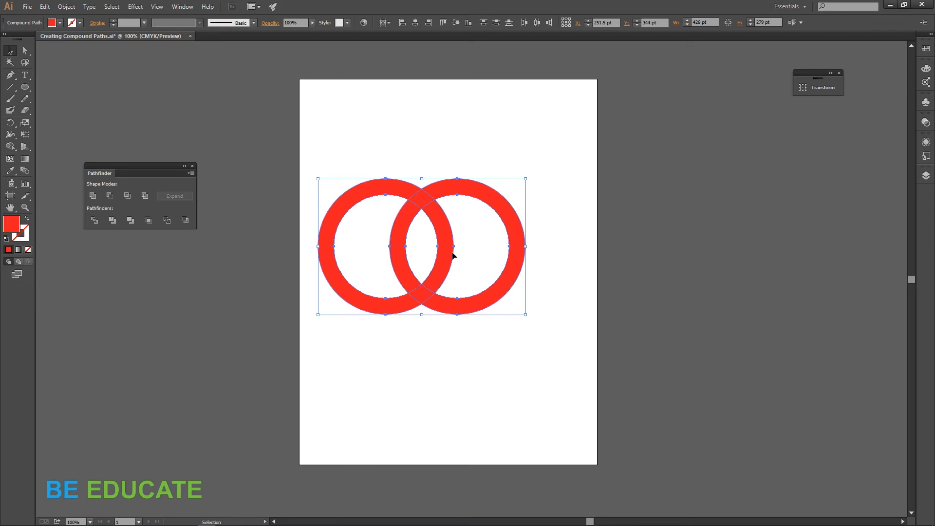
{"action": "left_click", "coordinate": [94, 220]}
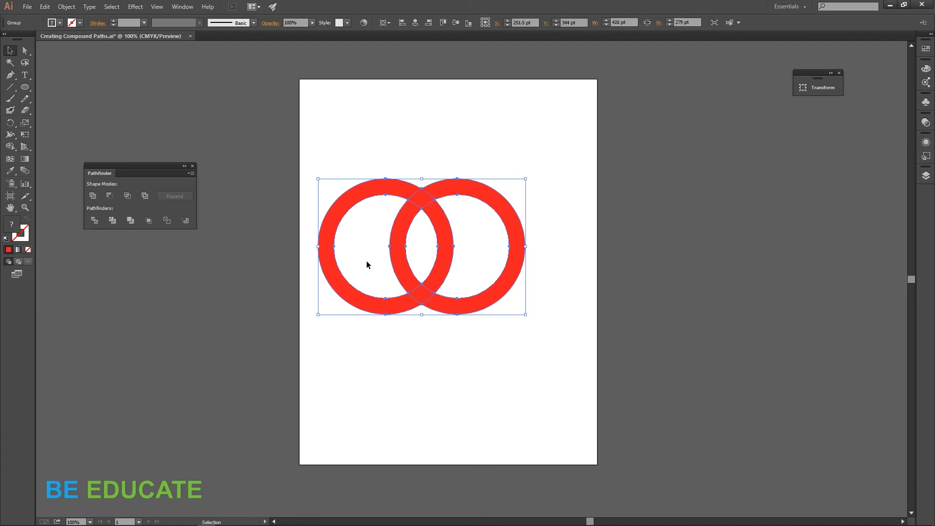
{"action": "left_click", "coordinate": [126, 106]}
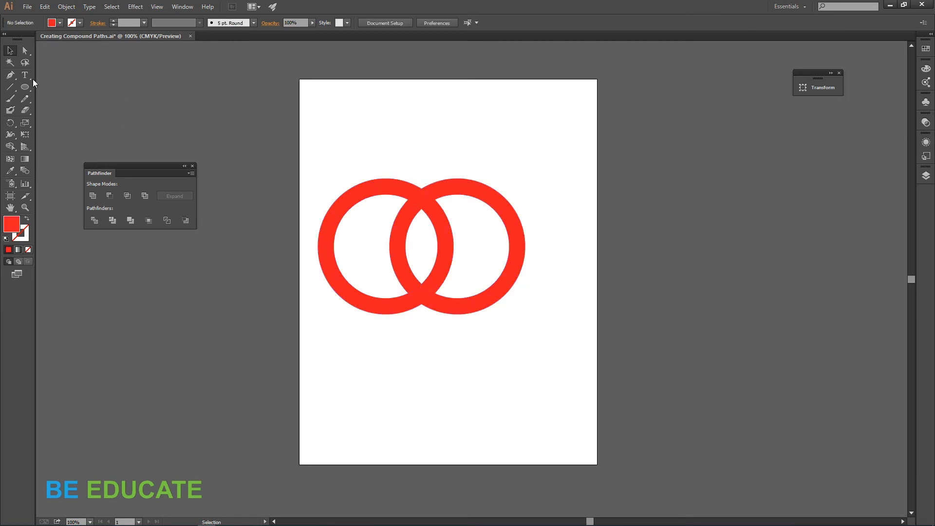
Step: Select the ring pieces with the Magic Wand and move them down to the bottom of the artboard
{"action": "left_click", "coordinate": [11, 63]}
{"action": "left_click", "coordinate": [424, 199]}
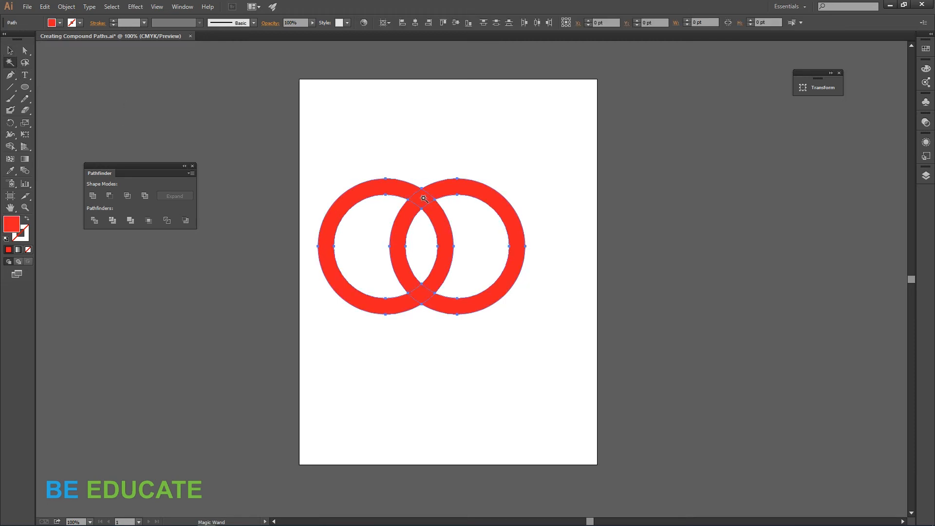
{"action": "key", "text": "v"}
{"action": "left_click_drag", "start_coordinate": [428, 223], "coordinate": [445, 365]}
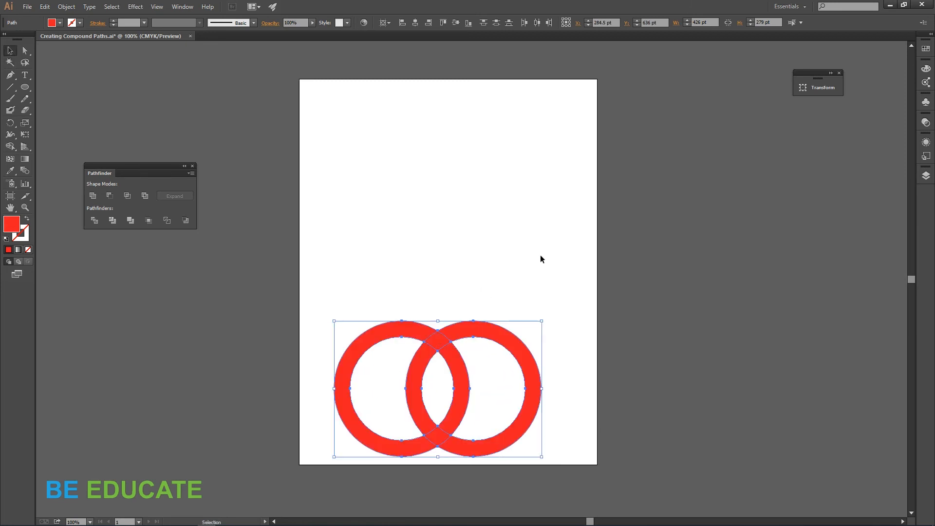
{"action": "left_click", "coordinate": [570, 252]}
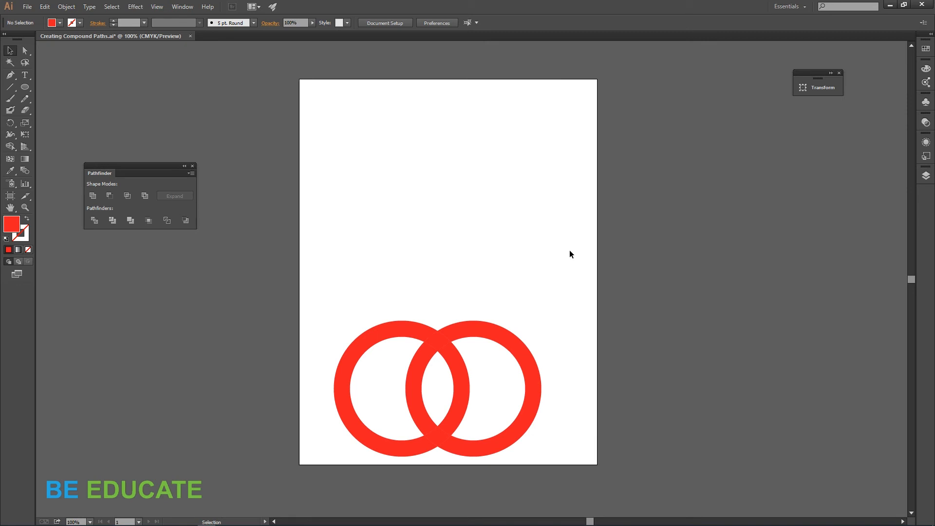
Step: Toggle Outline view to inspect the paths, then select all artwork
{"action": "key", "text": "ctrl+y"}
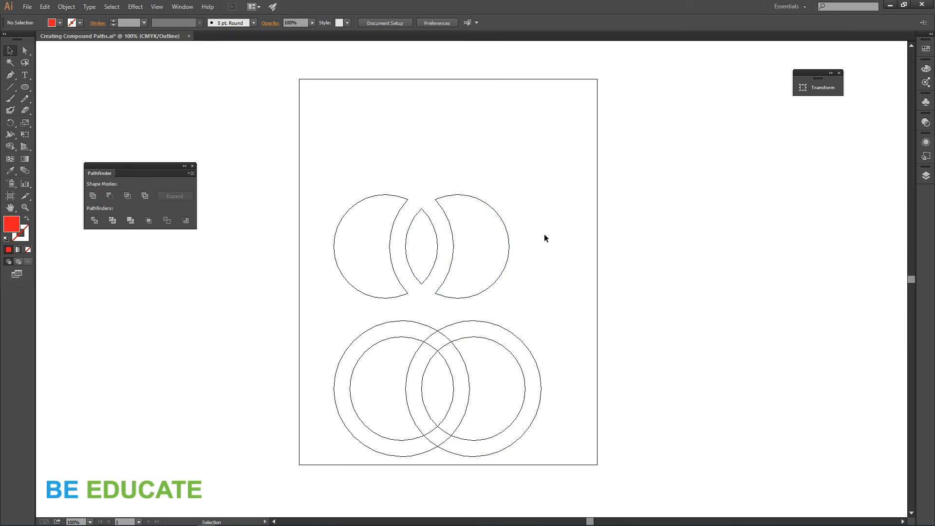
{"action": "key", "text": "ctrl+y"}
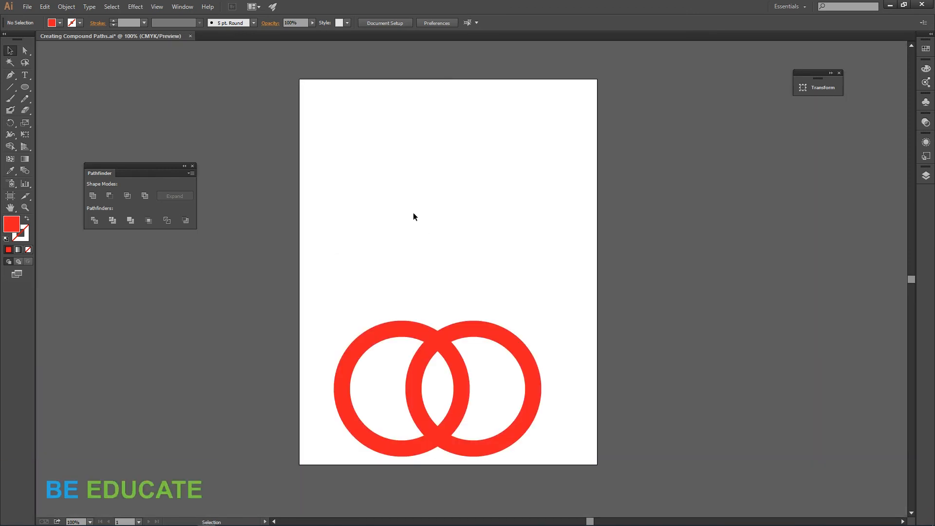
{"action": "key", "text": "ctrl+a"}
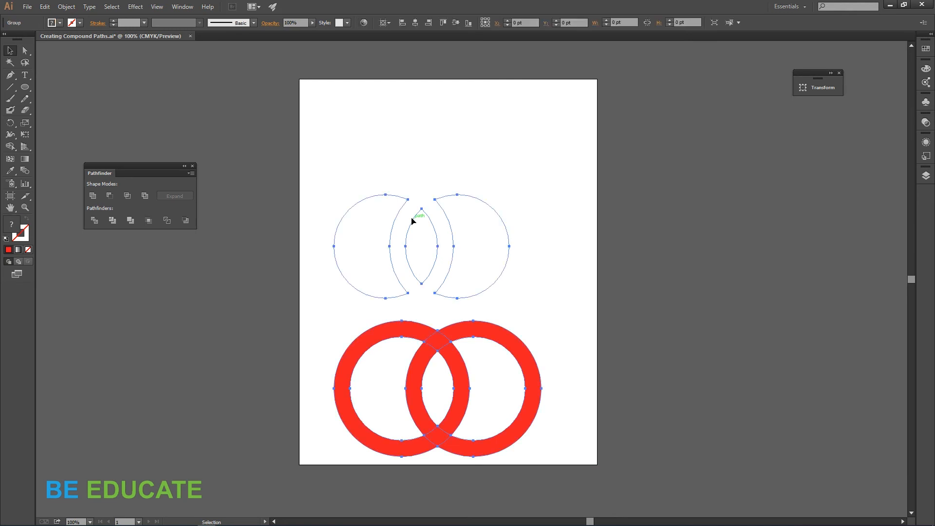
Step: Enter the divided group, select the two outer crescent pieces and the lens piece, and fill them red, then exit the group
{"action": "double_click", "coordinate": [412, 222]}
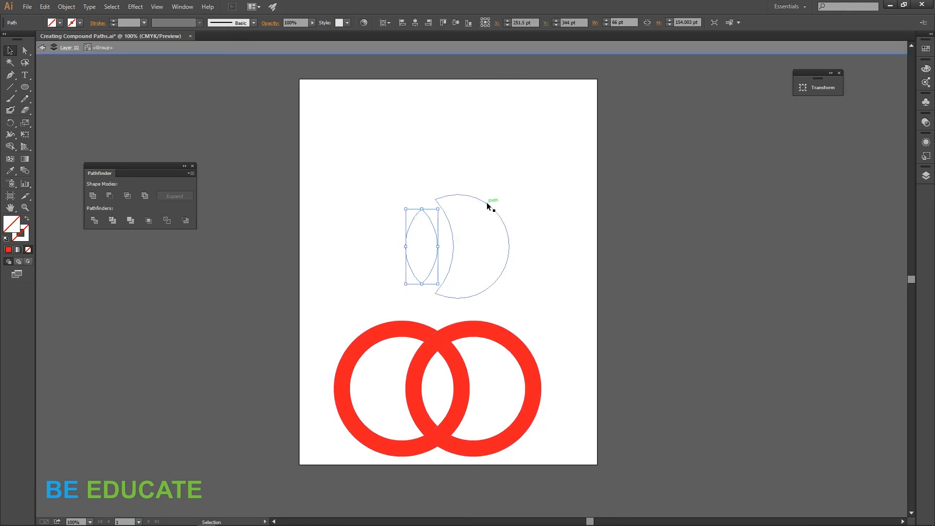
{"action": "left_click", "coordinate": [487, 203], "text": "shift"}
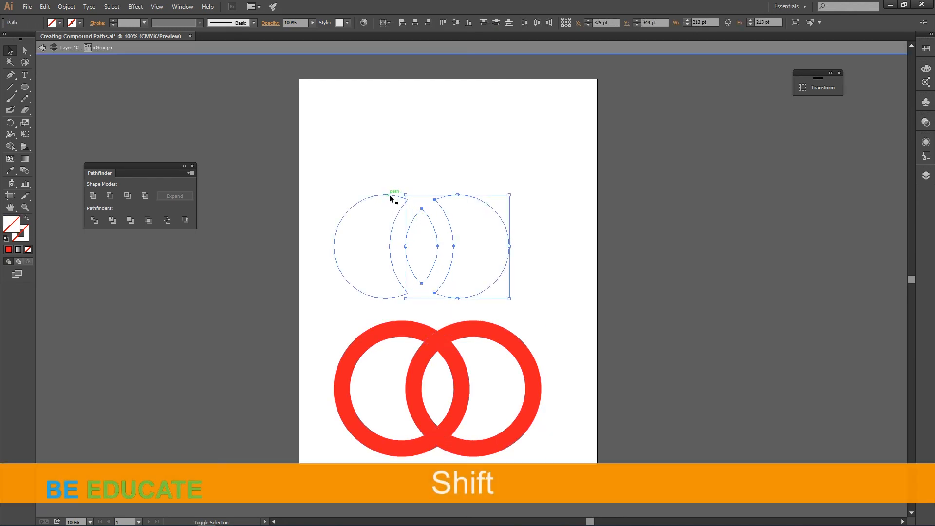
{"action": "left_click", "coordinate": [390, 195], "text": "shift"}
{"action": "left_click", "coordinate": [61, 23]}
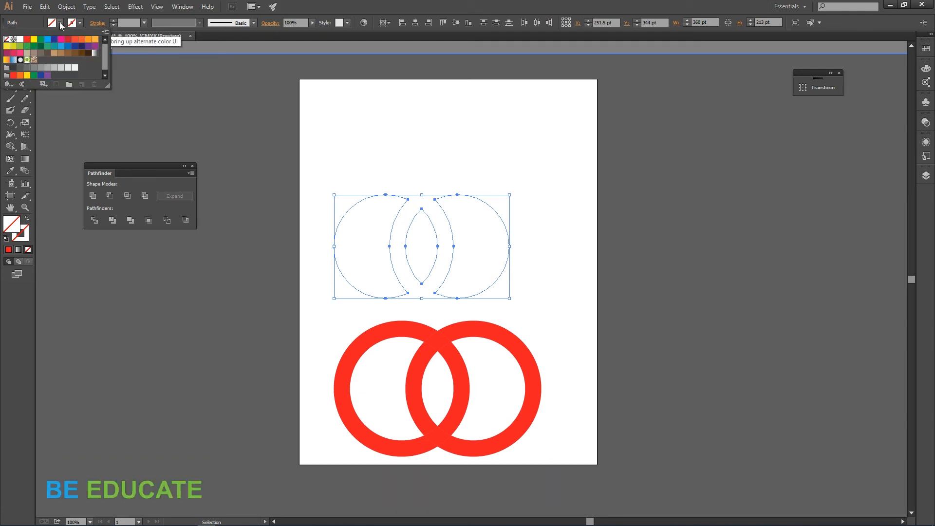
{"action": "left_click", "coordinate": [27, 40]}
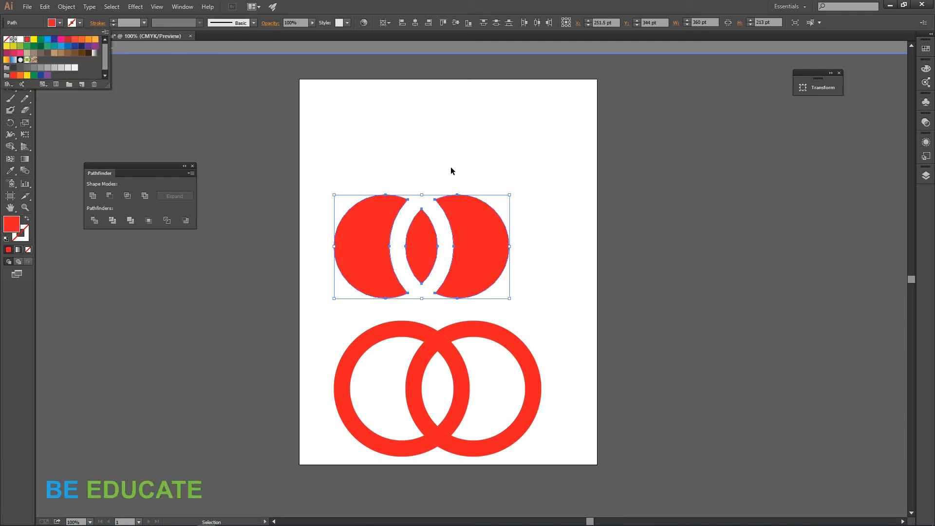
{"action": "double_click", "coordinate": [533, 159]}
{"action": "left_click", "coordinate": [578, 227]}
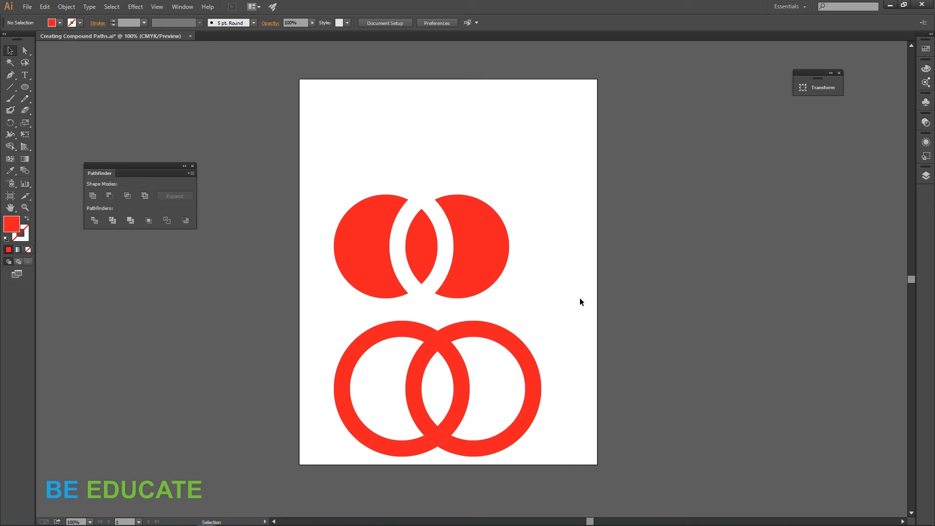
Step: Undo the recent operations until only the original single ring remains, then deselect it
{"action": "key", "text": "ctrl+z"}
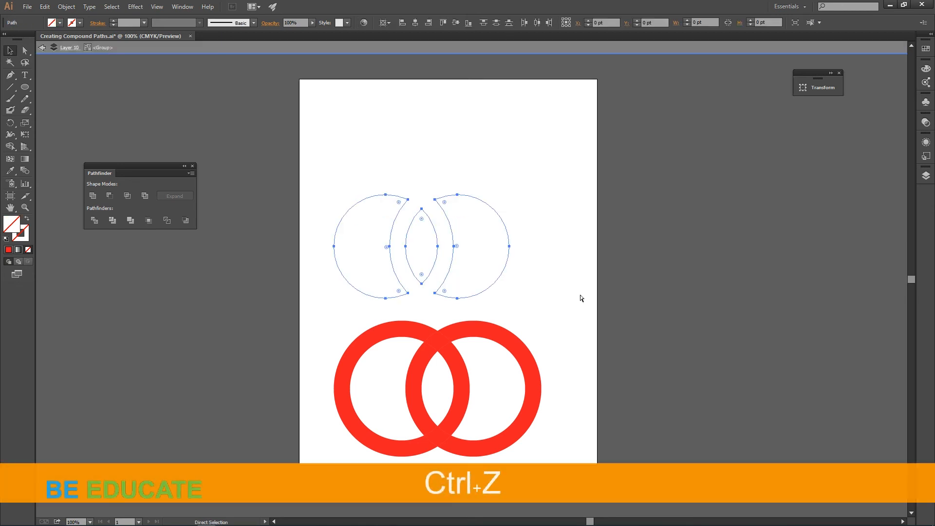
{"action": "key", "text": "ctrl+z"}
{"action": "key", "text": "ctrl+z"}
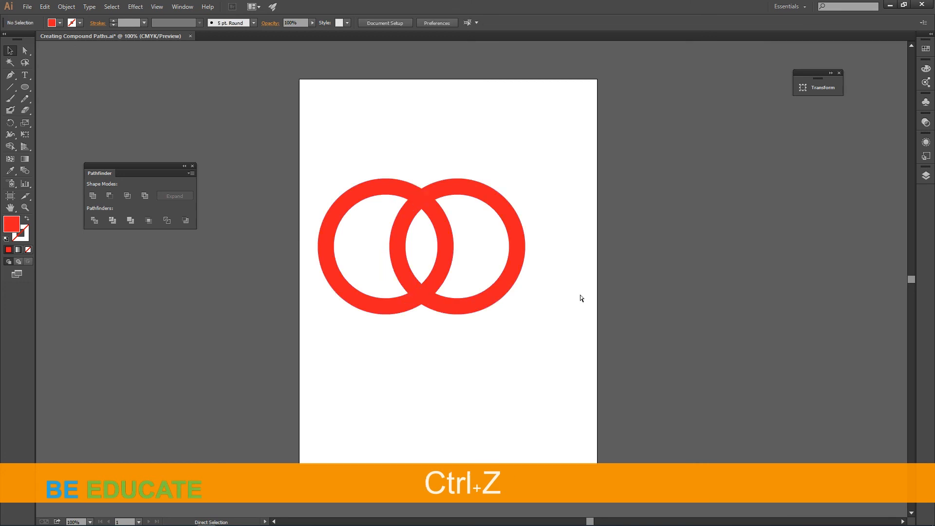
{"action": "key", "text": "ctrl+z"}
{"action": "key", "text": "ctrl+z"}
{"action": "key", "text": "ctrl+z"}
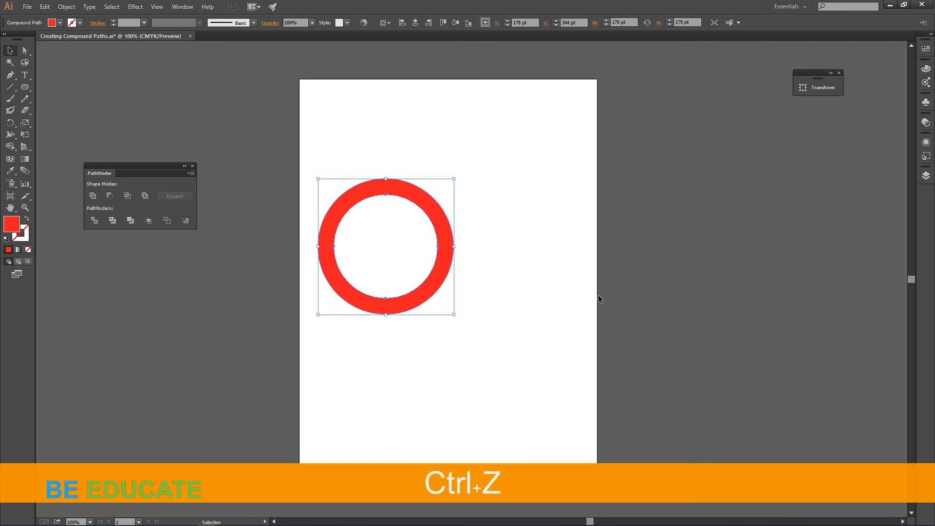
{"action": "left_click", "coordinate": [523, 300]}
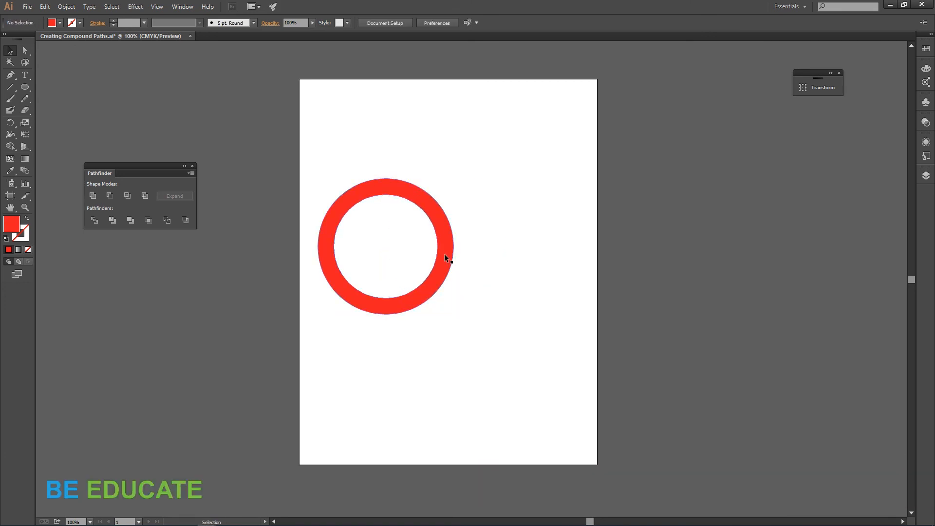
Step: Duplicate the ring and place the copy overlapping it to the right
{"action": "left_click_drag", "start_coordinate": [445, 255], "coordinate": [520, 265]}
{"action": "left_click", "coordinate": [577, 376]}
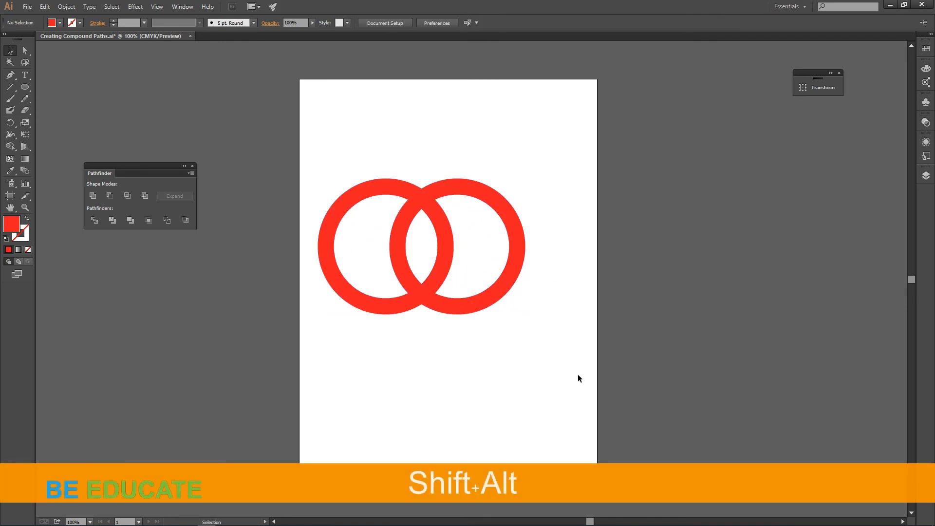
Step: In Pathfinder Options, enable Divide and Outline Will Remove Unpainted Artwork and confirm
{"action": "left_click", "coordinate": [190, 173]}
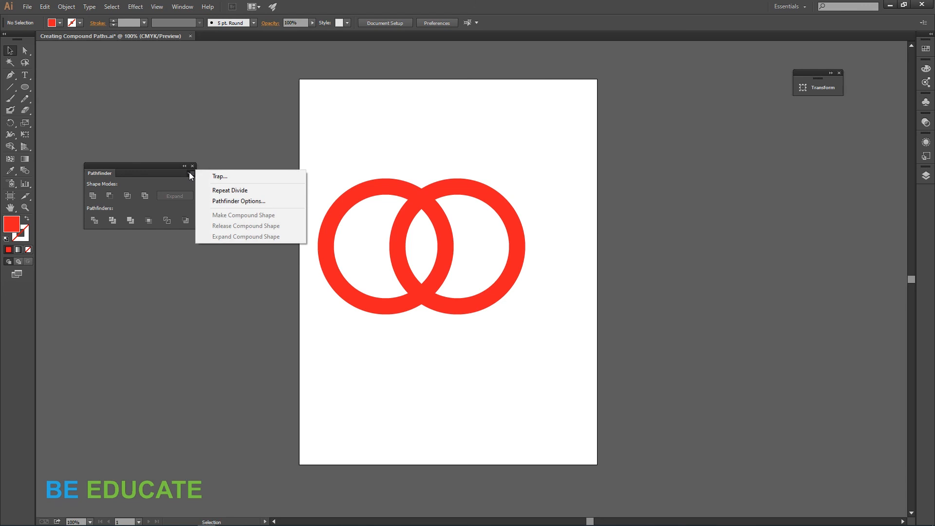
{"action": "left_click", "coordinate": [238, 202]}
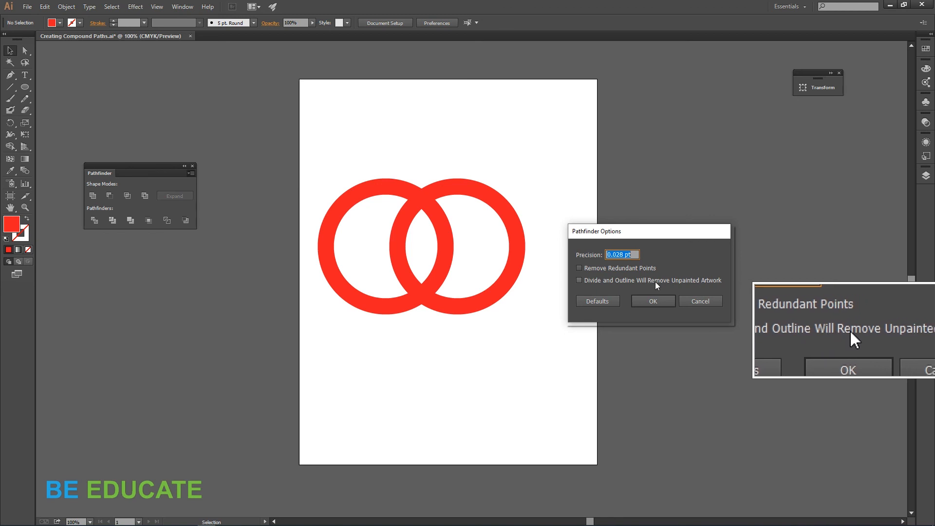
{"action": "left_click", "coordinate": [579, 280]}
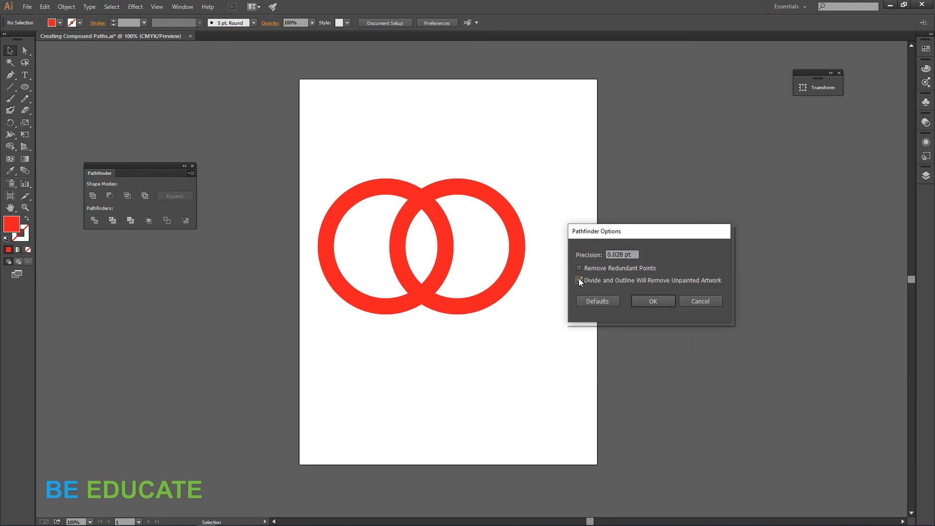
{"action": "left_click", "coordinate": [657, 302]}
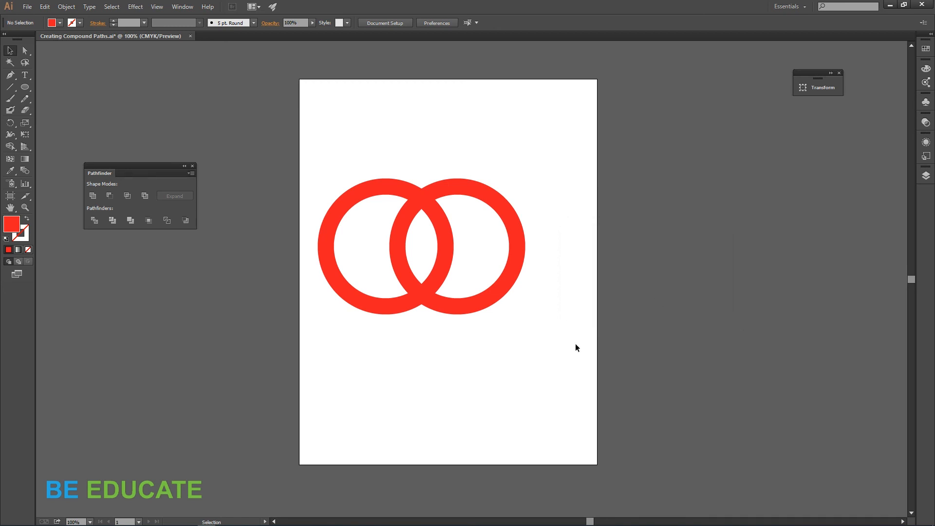
Step: Select both rings and apply the Pathfinder Divide operation, then deselect
{"action": "left_click_drag", "start_coordinate": [322, 158], "coordinate": [547, 344]}
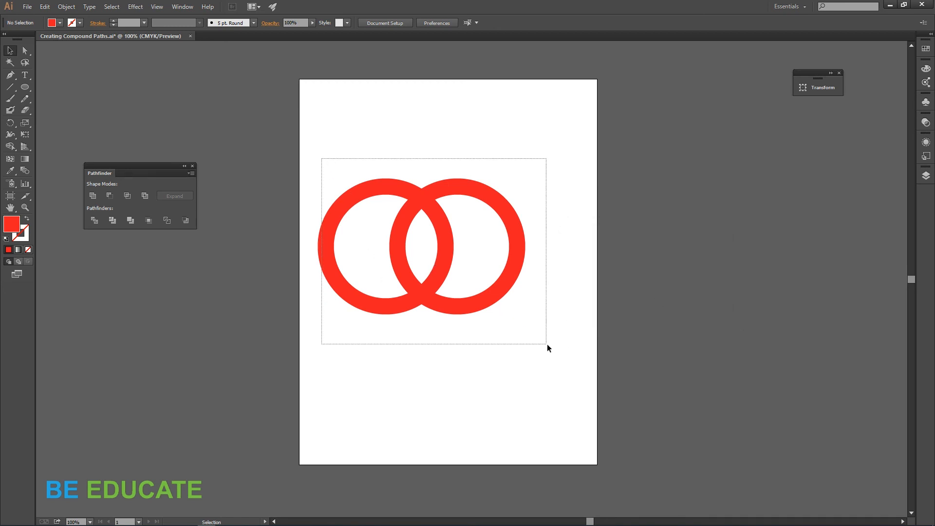
{"action": "left_click", "coordinate": [95, 221]}
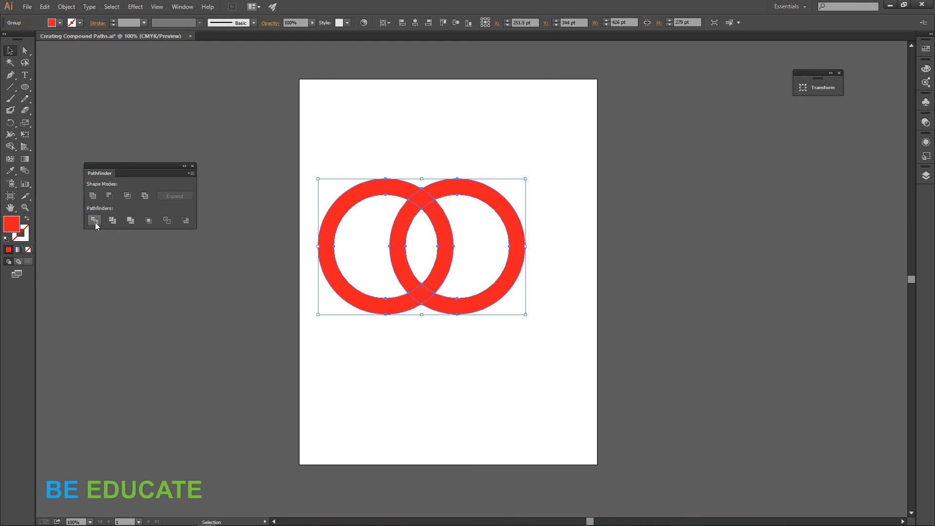
{"action": "left_click", "coordinate": [382, 380]}
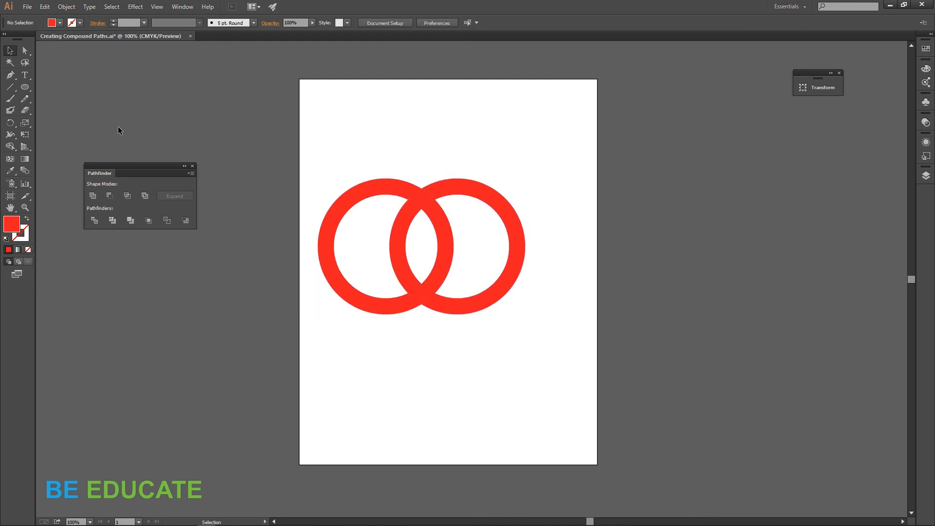
Step: Select the ring pieces with the Magic Wand and move them down to the bottom of the artboard
{"action": "left_click", "coordinate": [9, 62]}
{"action": "left_click", "coordinate": [424, 201]}
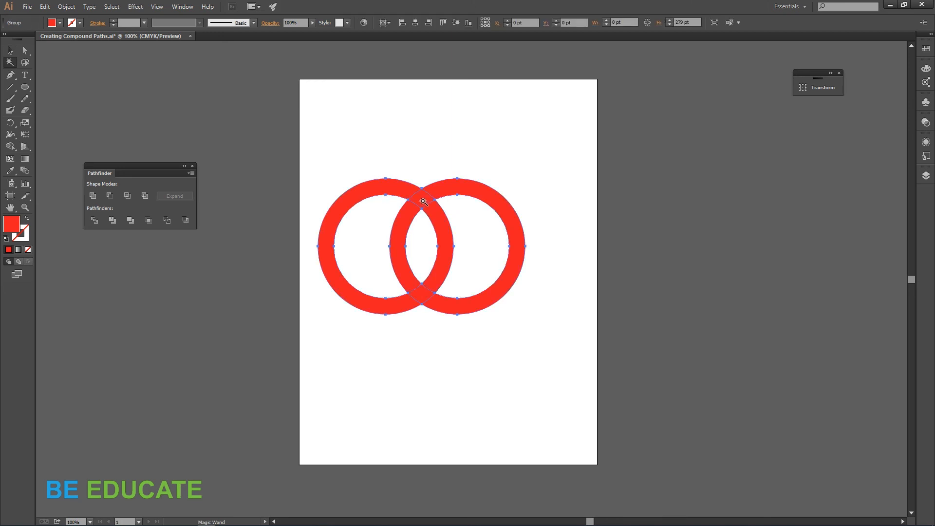
{"action": "key", "text": "v"}
{"action": "left_click_drag", "start_coordinate": [423, 204], "coordinate": [444, 336]}
{"action": "left_click", "coordinate": [552, 280]}
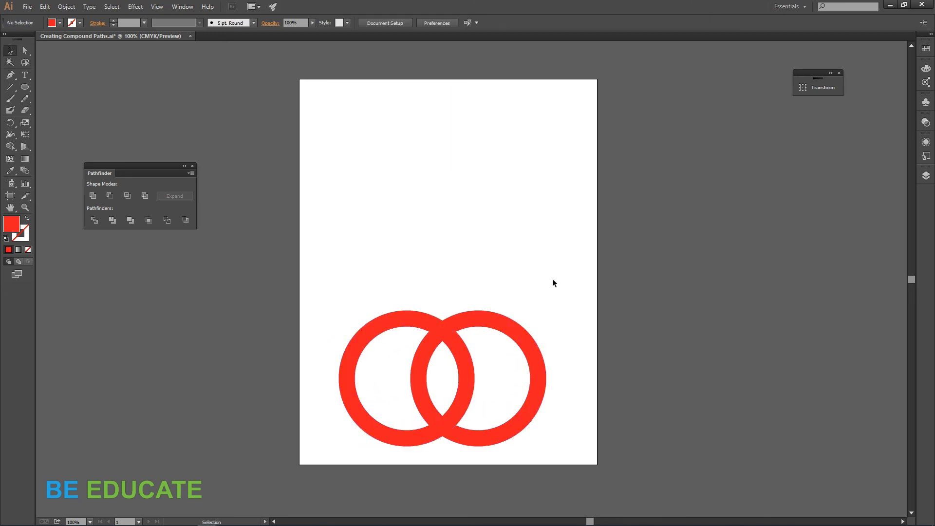
Step: Enter the divided group and pull the outer crescent pieces apart to the left and right
{"action": "key", "text": "ctrl+y"}
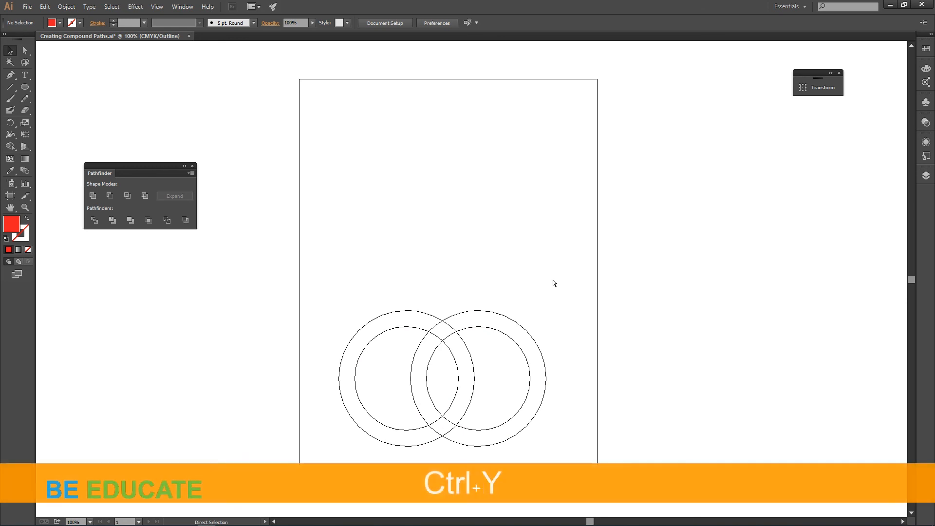
{"action": "key", "text": "ctrl+y"}
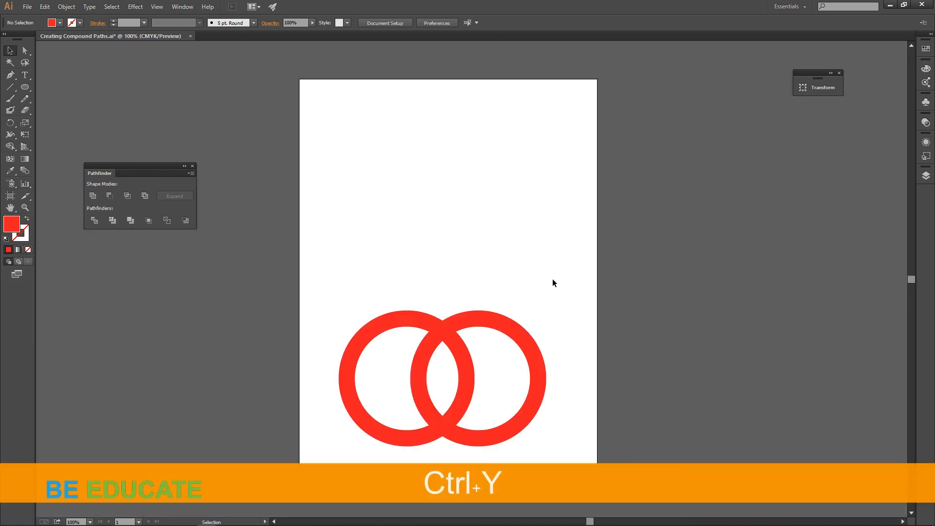
{"action": "double_click", "coordinate": [533, 350]}
{"action": "left_click_drag", "start_coordinate": [535, 349], "coordinate": [591, 350]}
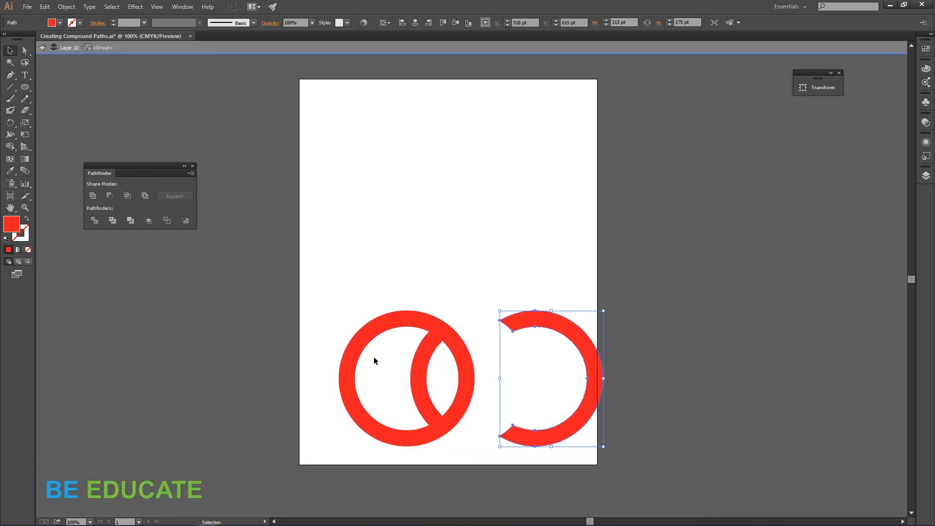
{"action": "left_click", "coordinate": [356, 361]}
{"action": "left_click_drag", "start_coordinate": [356, 361], "coordinate": [293, 356]}
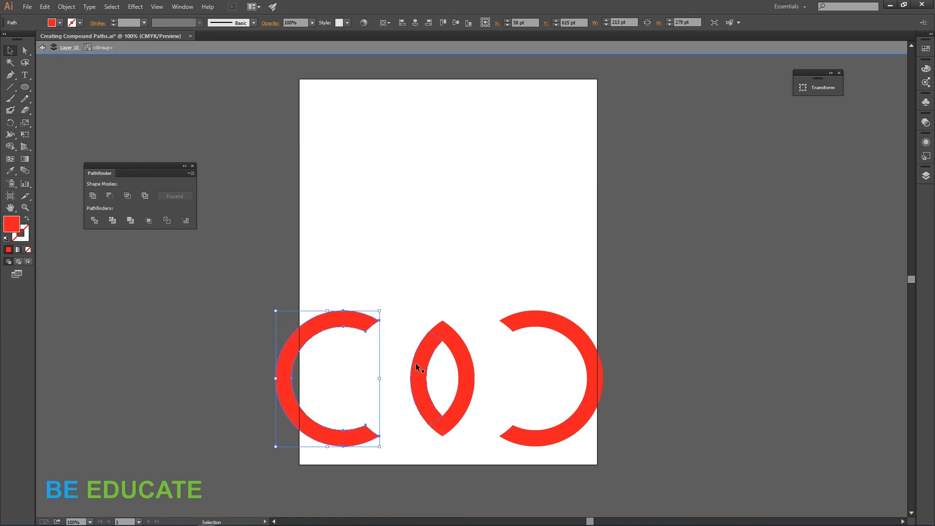
Step: Separate the two middle arc pieces by moving one left and one right, then exit the group
{"action": "left_click", "coordinate": [416, 364]}
{"action": "left_click_drag", "start_coordinate": [416, 364], "coordinate": [385, 367]}
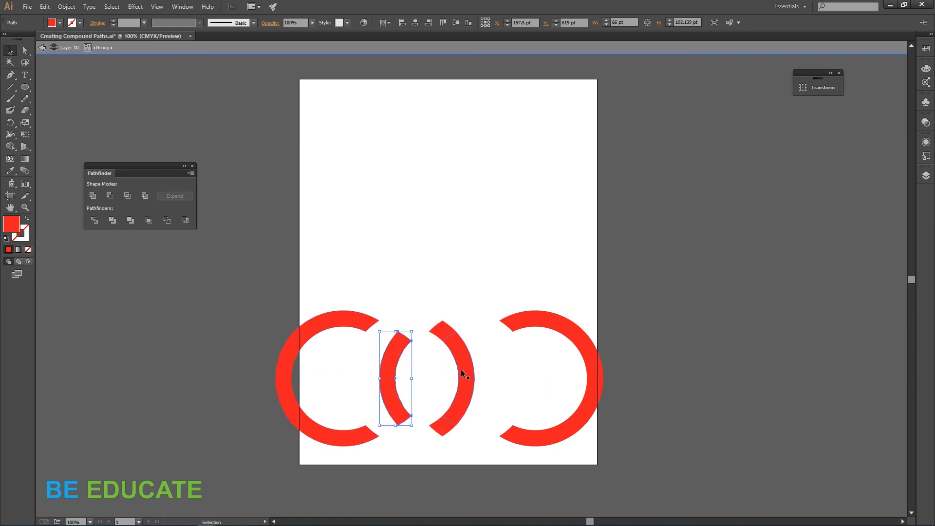
{"action": "left_click_drag", "start_coordinate": [462, 374], "coordinate": [482, 376]}
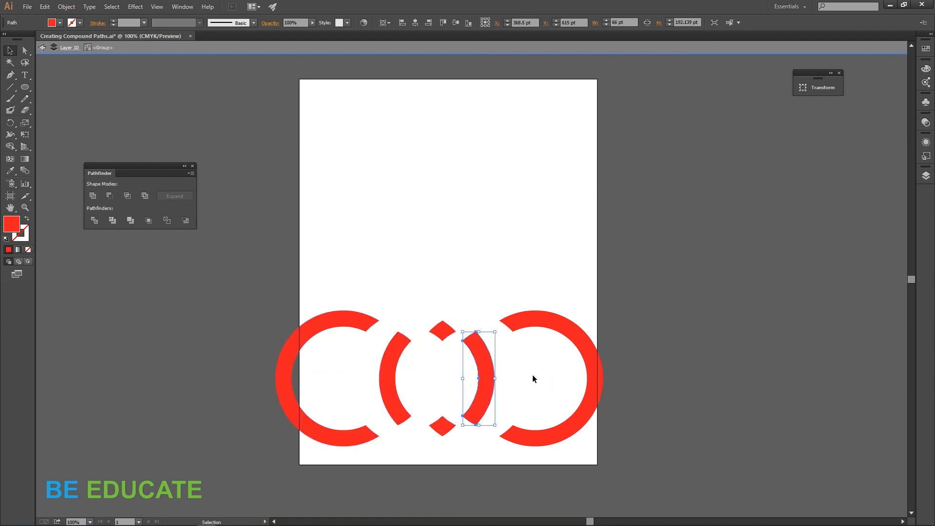
{"action": "double_click", "coordinate": [542, 376]}
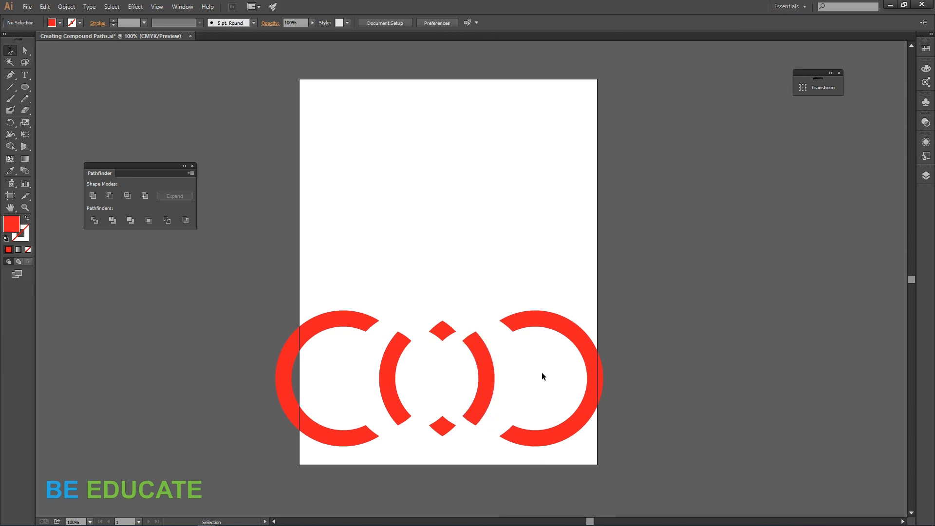